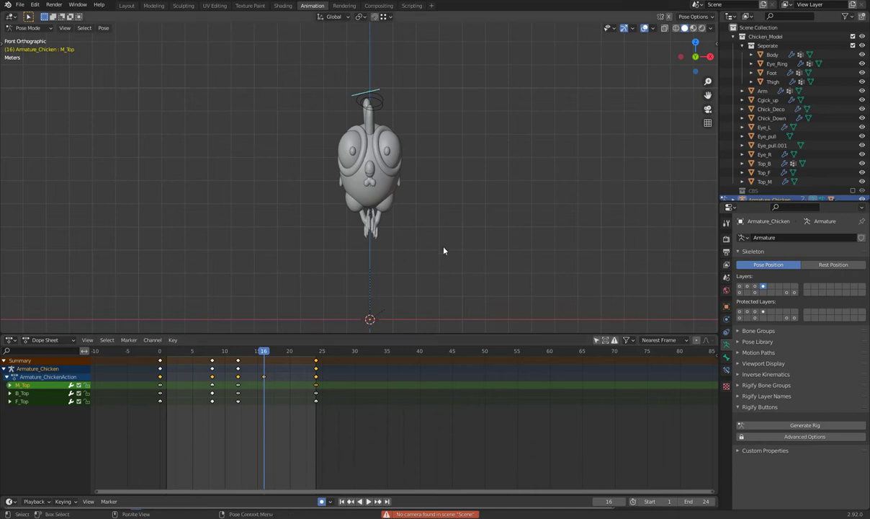
Reveal the leg and foot bone layer and play the hop animation once to review it
scroll(447, 244, "up", 3)
left_click(747, 286)
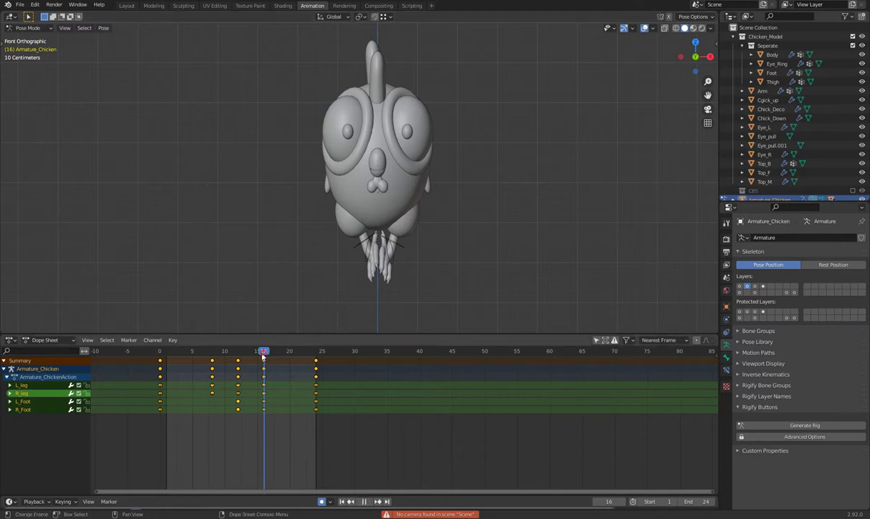
key("space")
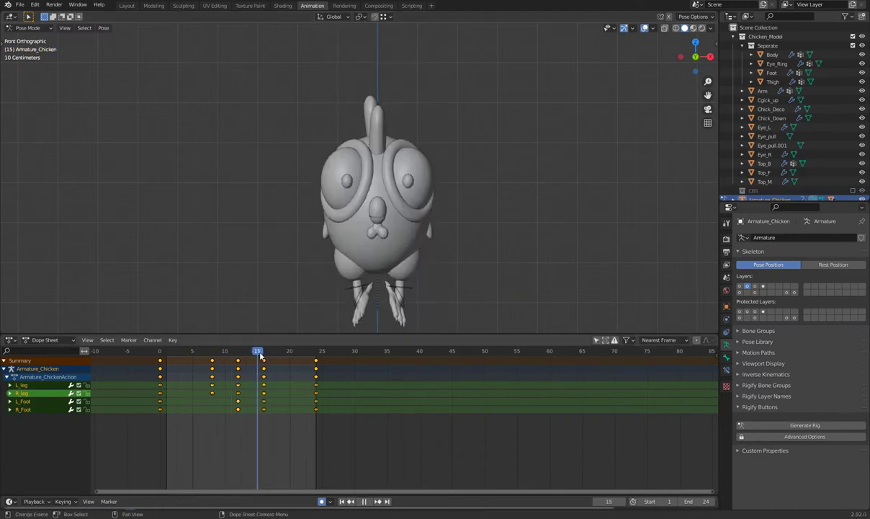
key("space")
Stretch the L_leg bone vertically with a Z-constrained scale at frame 16
left_click(407, 188)
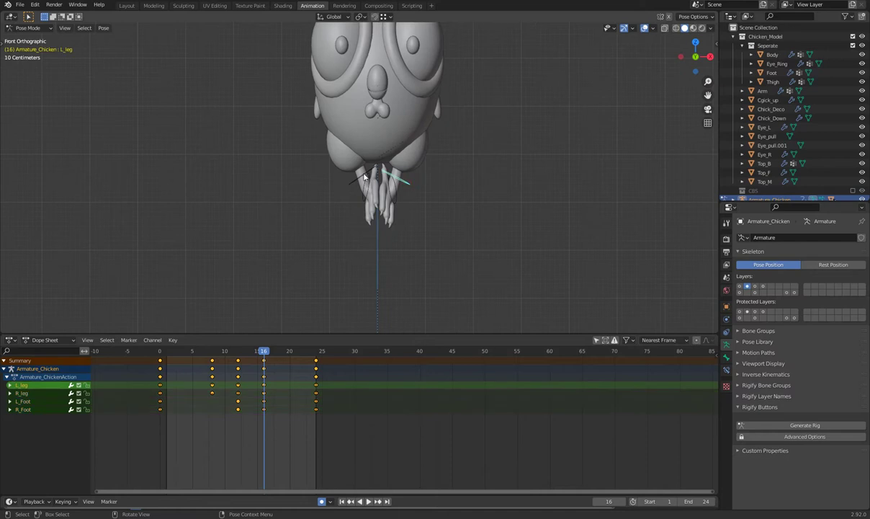
left_click(365, 175, "shift")
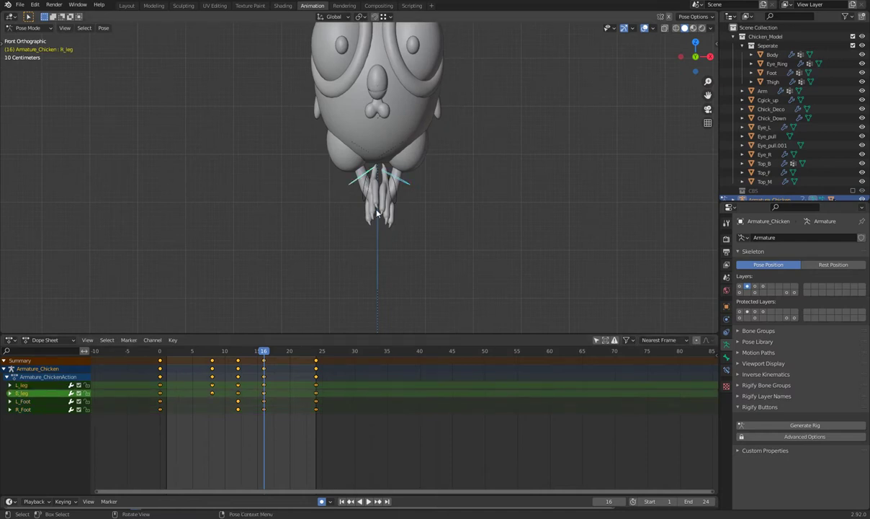
key("s")
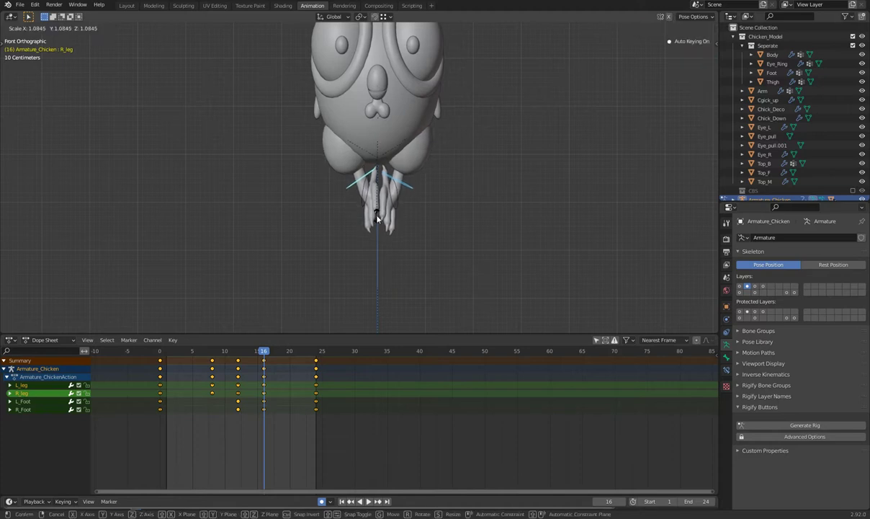
key("Escape")
left_click(407, 187)
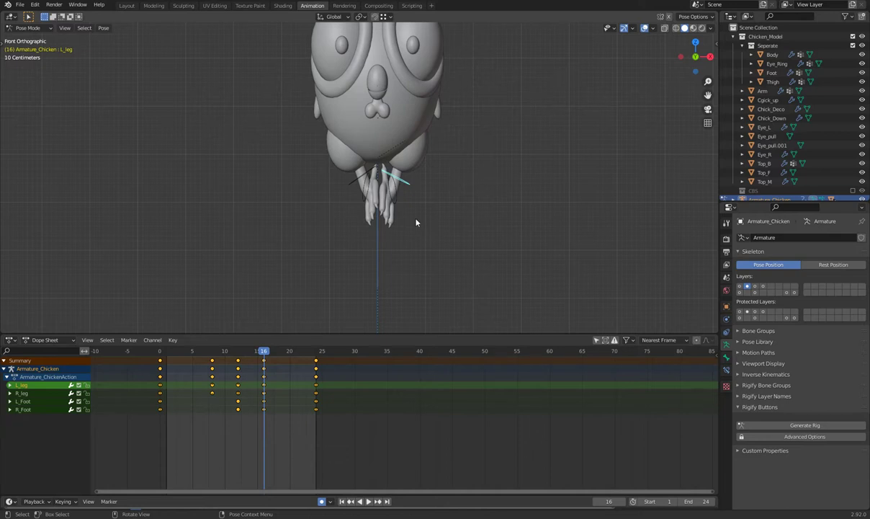
key("s")
key("z")
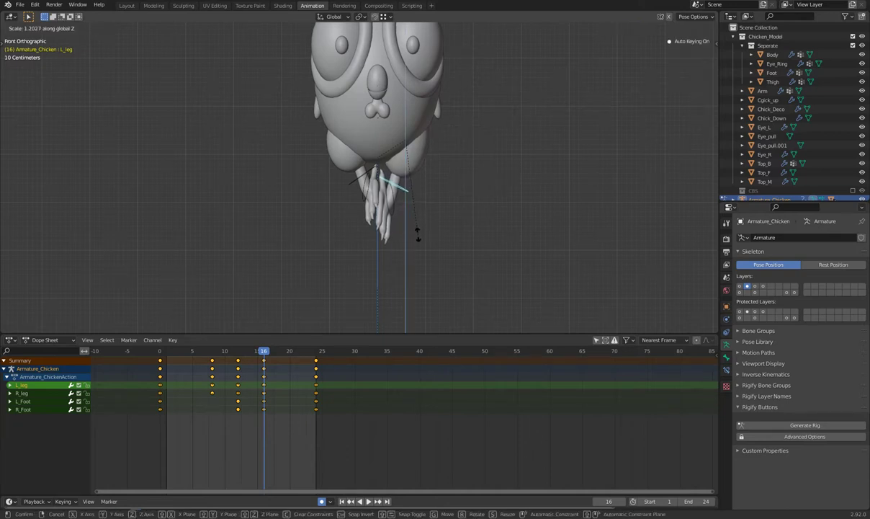
left_click(417, 237)
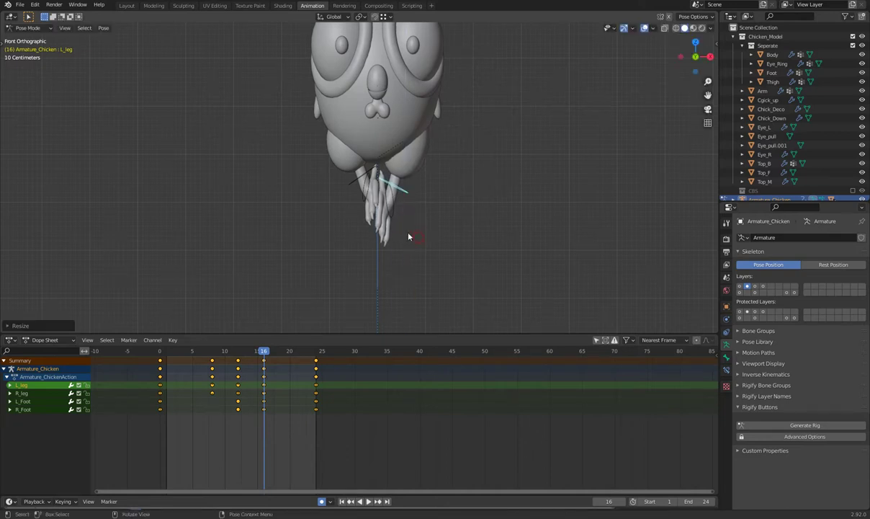
Shrink the R_leg bone with a scale at frame 16
left_click(365, 175)
key("shift+z")
key("shift+z")
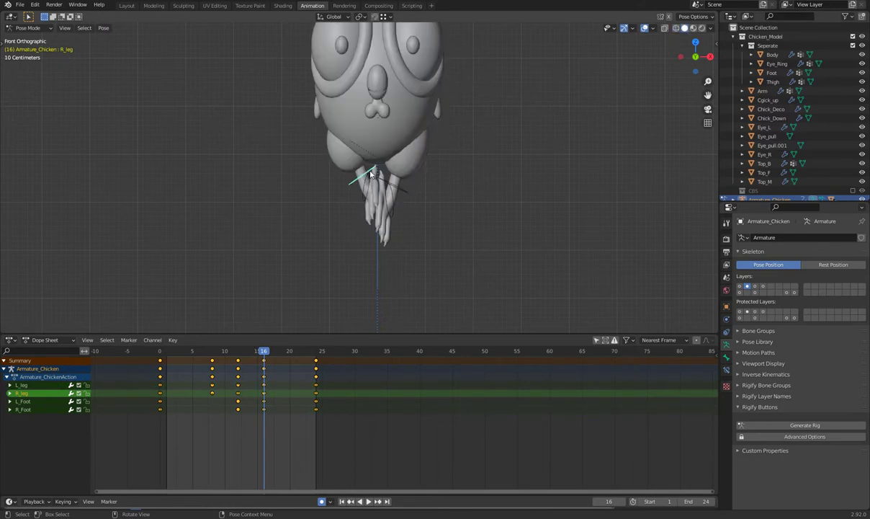
key("s")
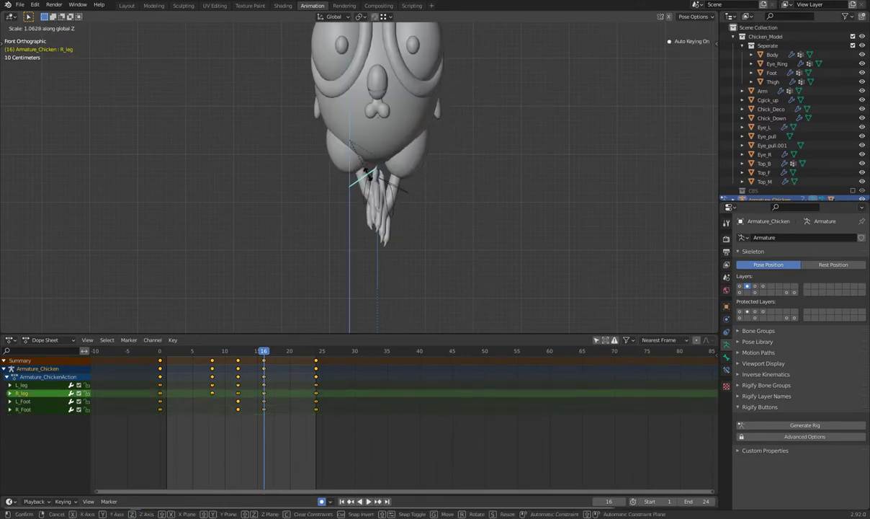
left_click(367, 183)
key("s")
left_click(360, 189)
Rotate L_leg and R_leg, leaving R_leg at 44.2° on Y, then show the transform sidebar
left_click(405, 193)
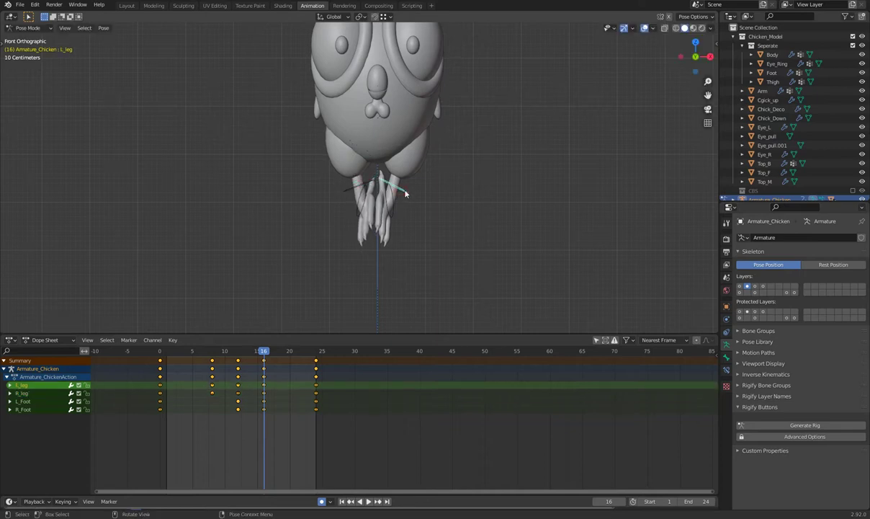
key("r")
left_click(406, 192)
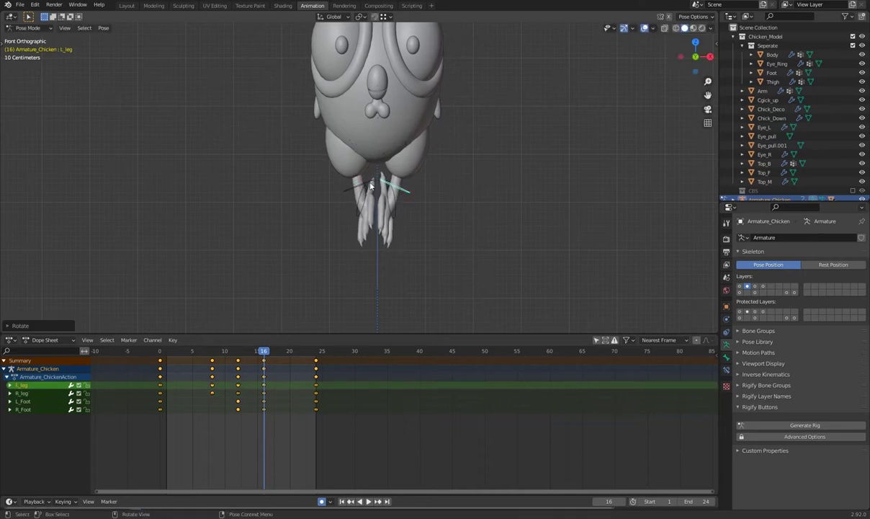
left_click(367, 185)
key("r")
left_click(340, 265)
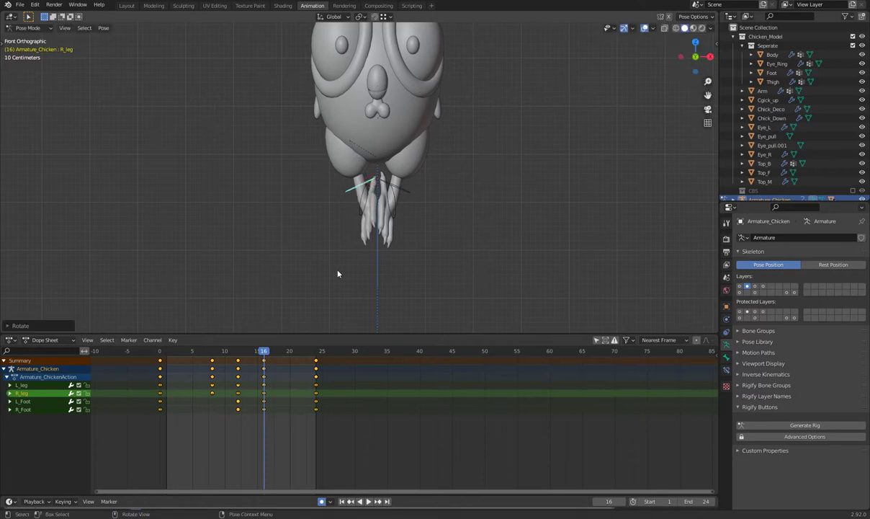
key("r")
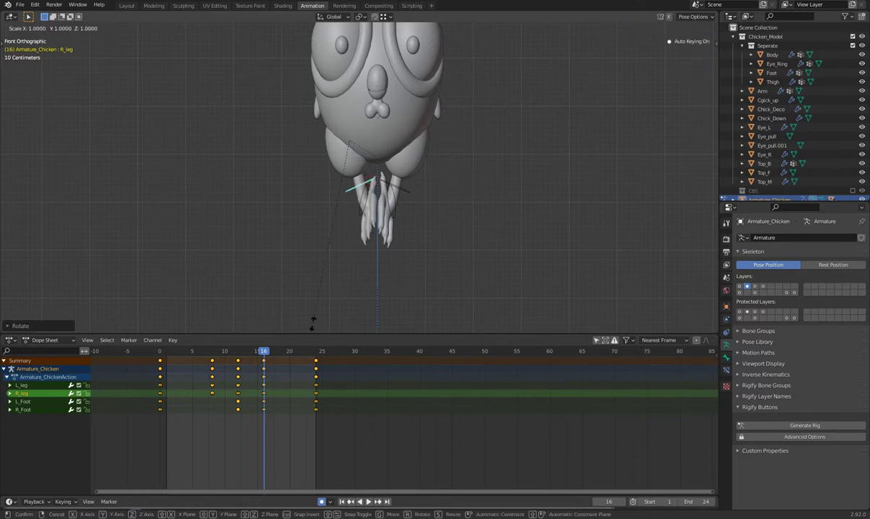
right_click(446, 253)
key("KP_5")
key("n")
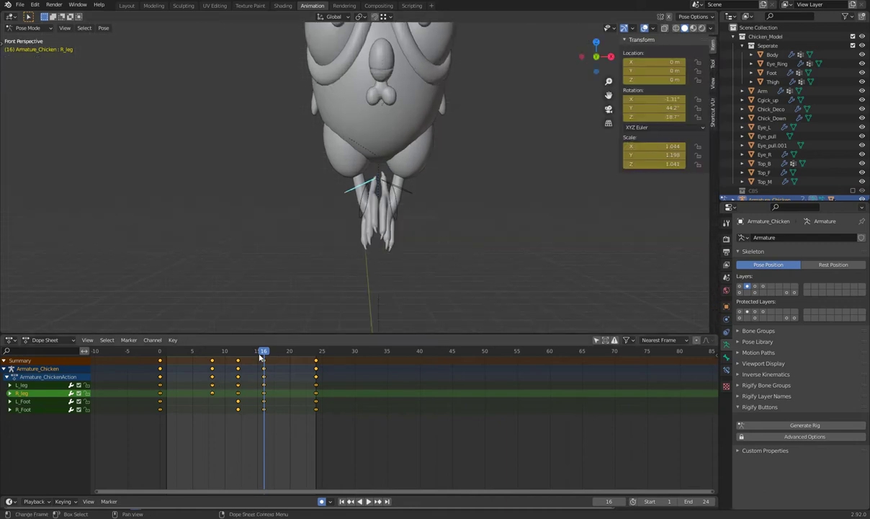
Go to frame 12 and frame the chicken in a front view
left_click_drag(264, 353, 238, 353)
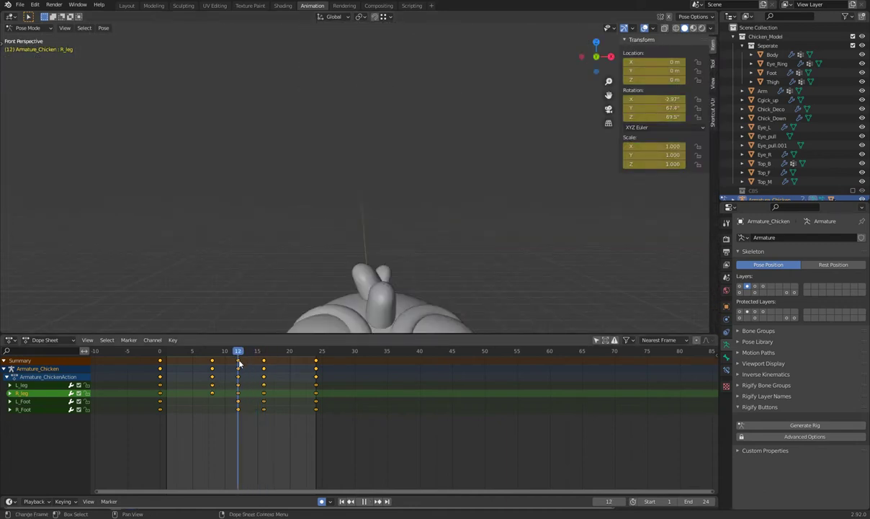
key("KP_5")
scroll(391, 243, "up", 4)
middle_click_drag(432, 288, 427, 134, "shift")
mouse_move(422, 210)
middle_mouse_down("shift")
mouse_move(405, 288)
mouse_move(346, 256)
middle_mouse_up("shift")
Stretch the R_leg bone along a single axis to about 1.45
key("s")
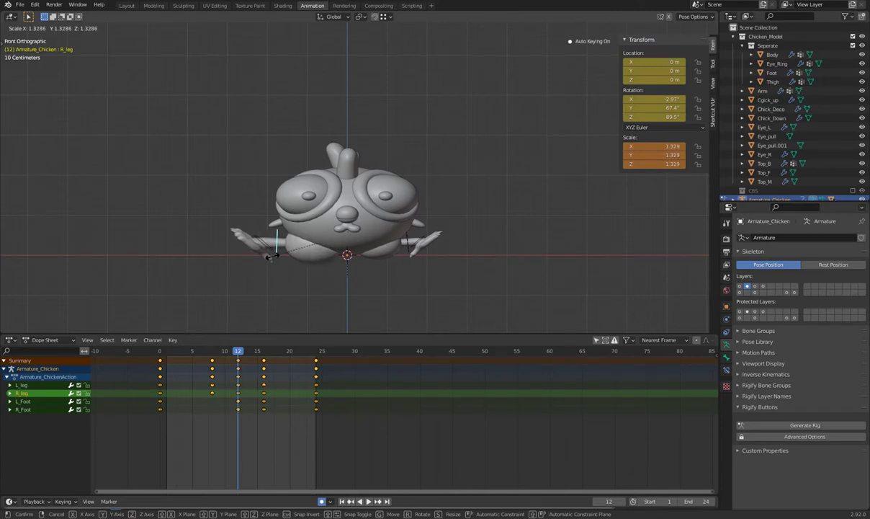
right_click(281, 255)
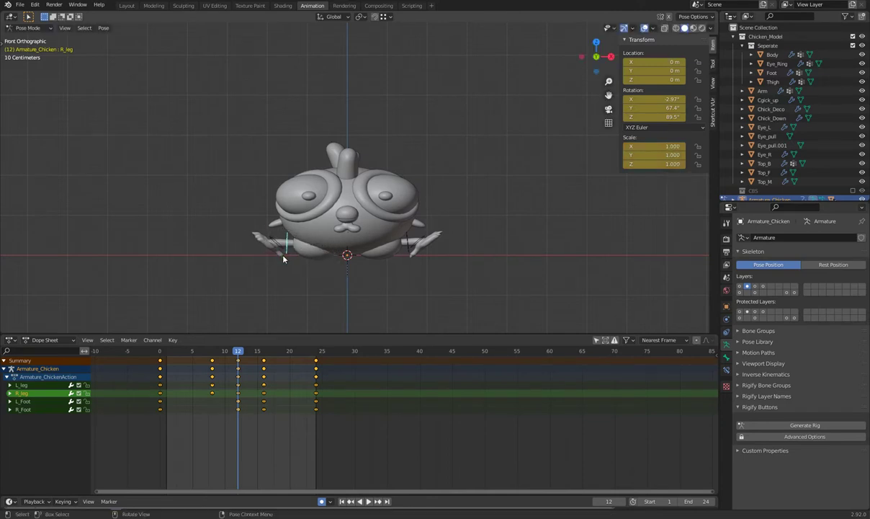
key("s")
key("x")
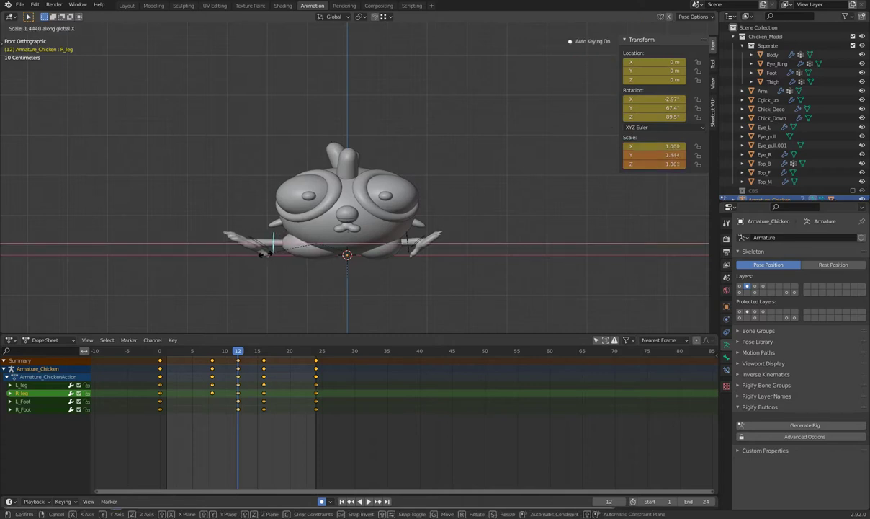
left_click(265, 253)
Stretch L_leg the same way to about 1.45 and play the hop to check it
left_click(407, 253)
key("s")
key("x")
left_click(420, 255)
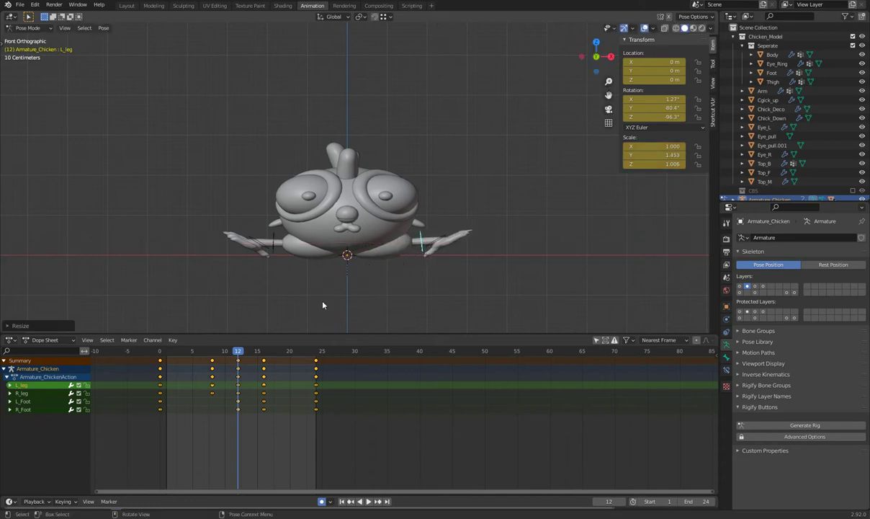
key("space")
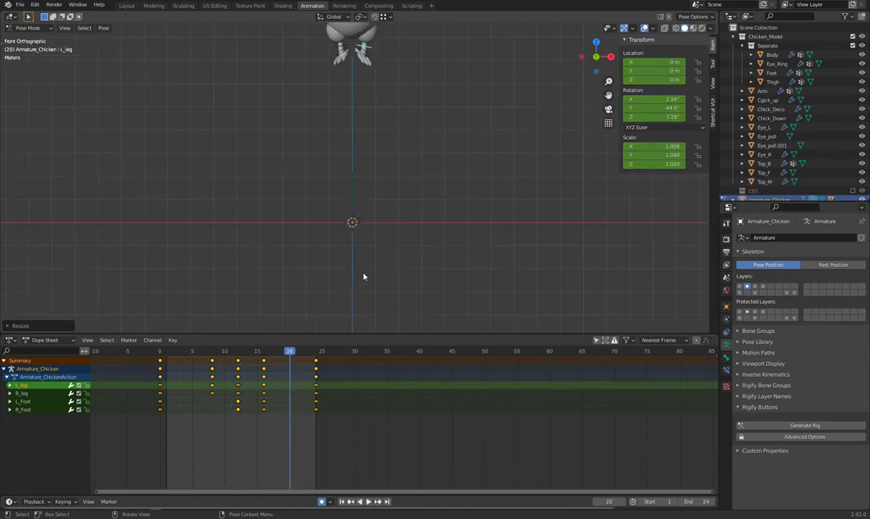
scroll(368, 201, "up", 5, "shift")
Move the playhead to frame 8 and zoom in on the chicken
left_click(167, 353)
left_click_drag(173, 357, 213, 358)
scroll(389, 216, "up", 3)
scroll(404, 223, "up", 2)
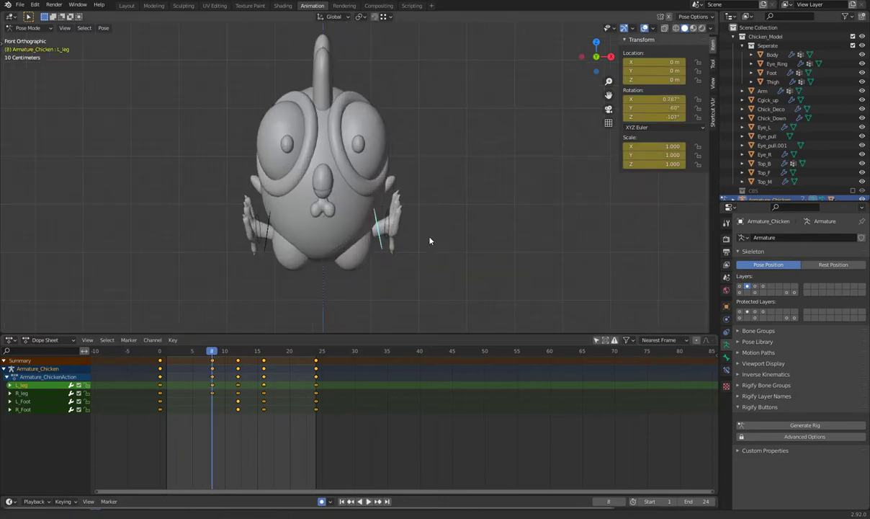
Rotate L_Foot to 30.5° on X, keyframe it, and stretch it vertically to about 1.15–1.28
left_click(384, 221)
key("r")
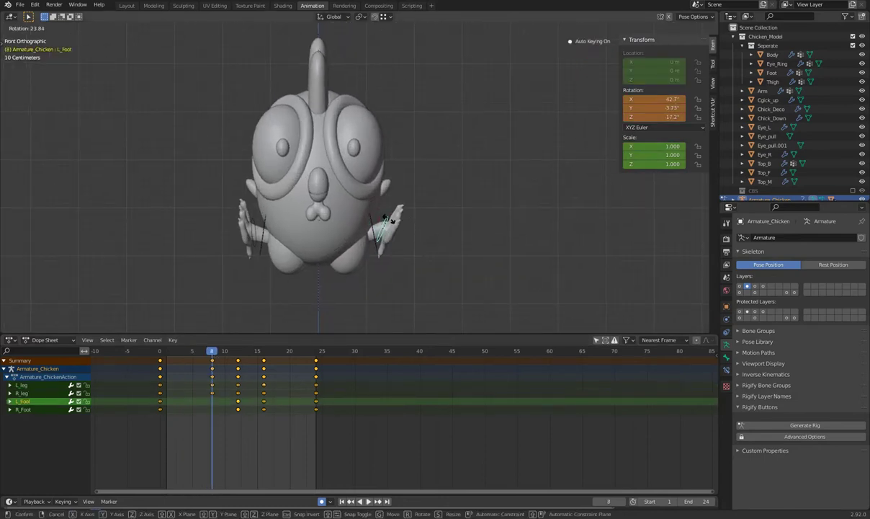
left_click(387, 219)
key("i")
key("r")
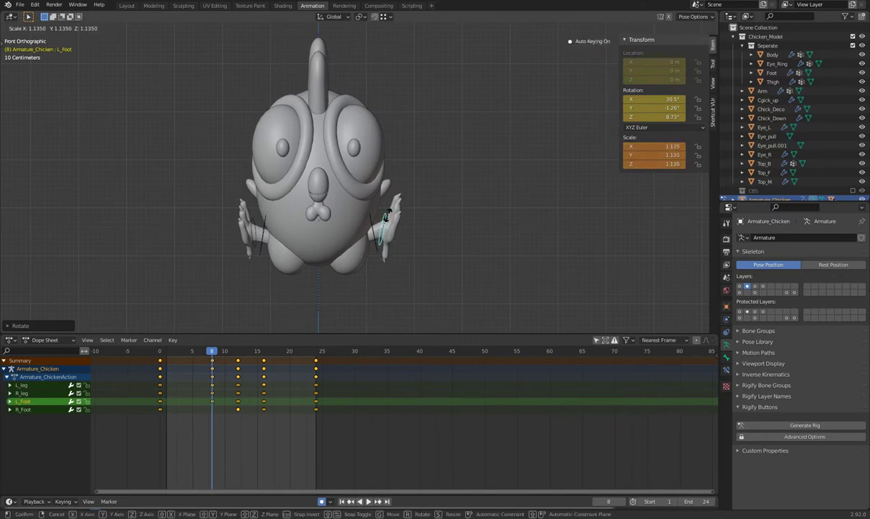
key("Escape")
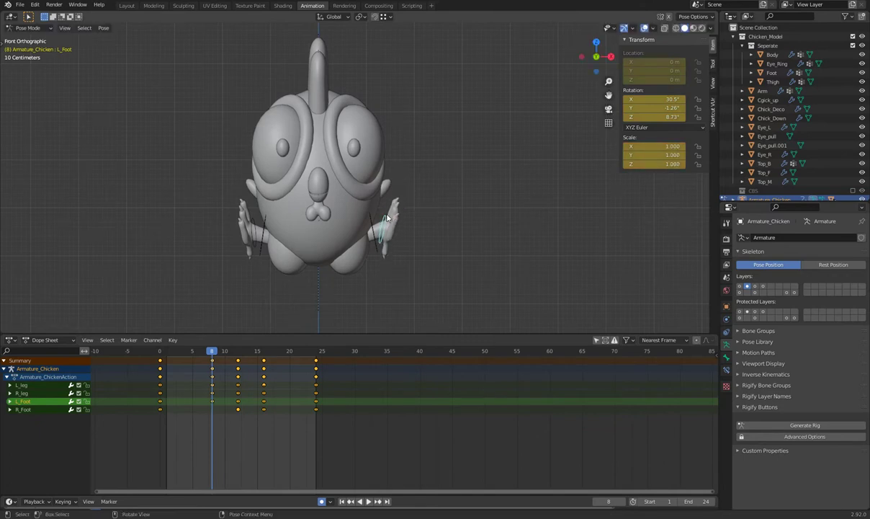
key("s")
key("z")
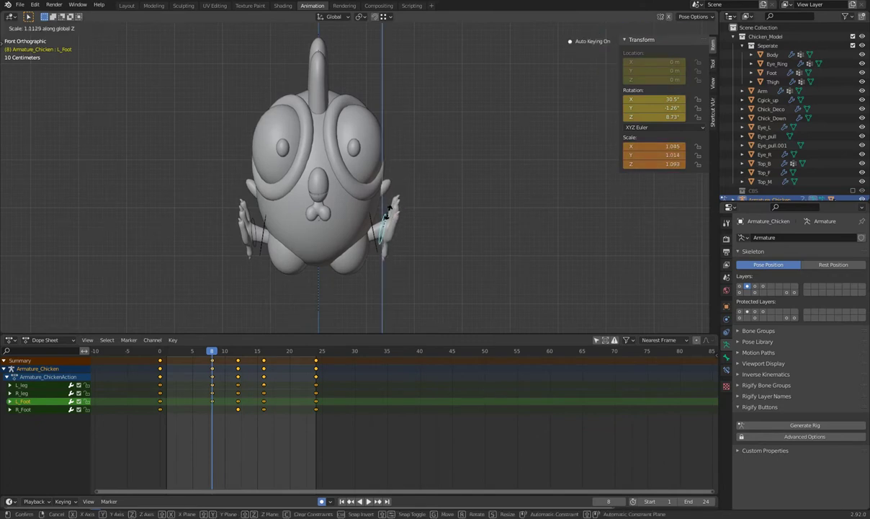
left_click(393, 208)
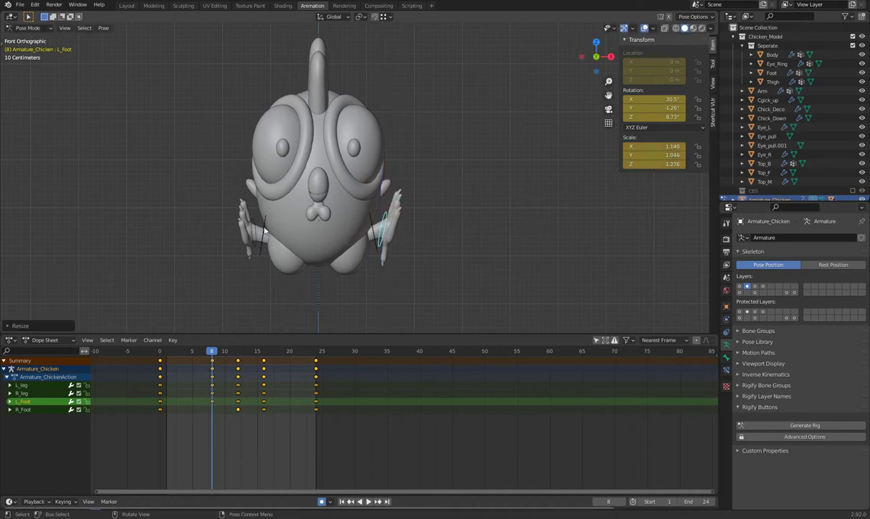
Select the R_leg bone and bring up the transform orientation choices
left_click(254, 224)
left_click(264, 229)
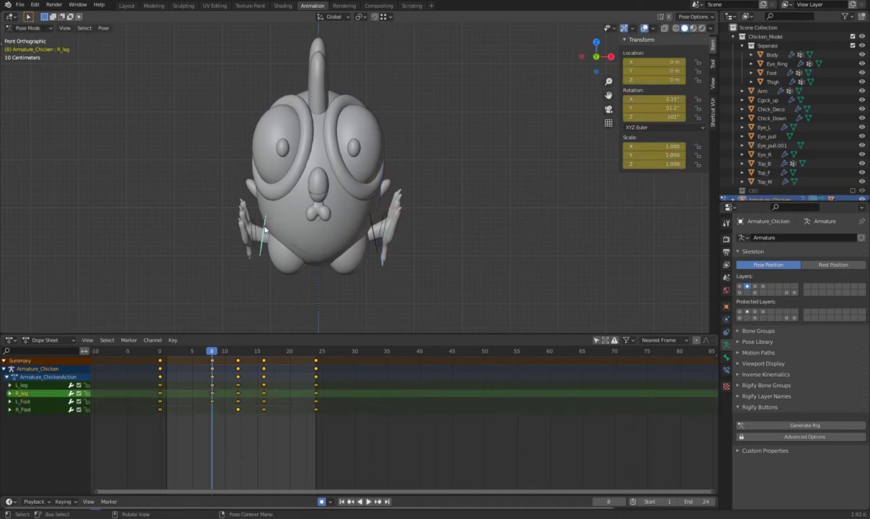
key("s")
left_click(256, 226)
left_click(333, 16)
Switch to Local orientation and lengthen R_leg along its Y axis to 1.307
left_click(317, 54)
key("s")
key("z")
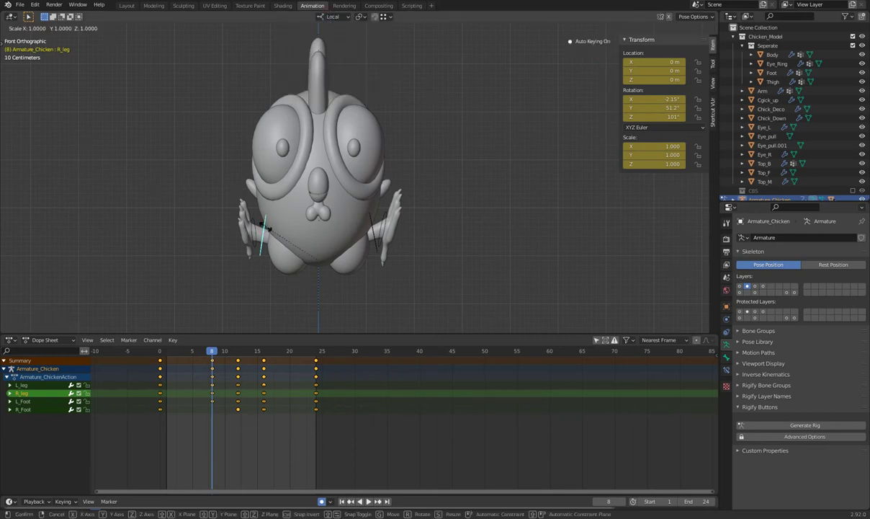
right_click(253, 222)
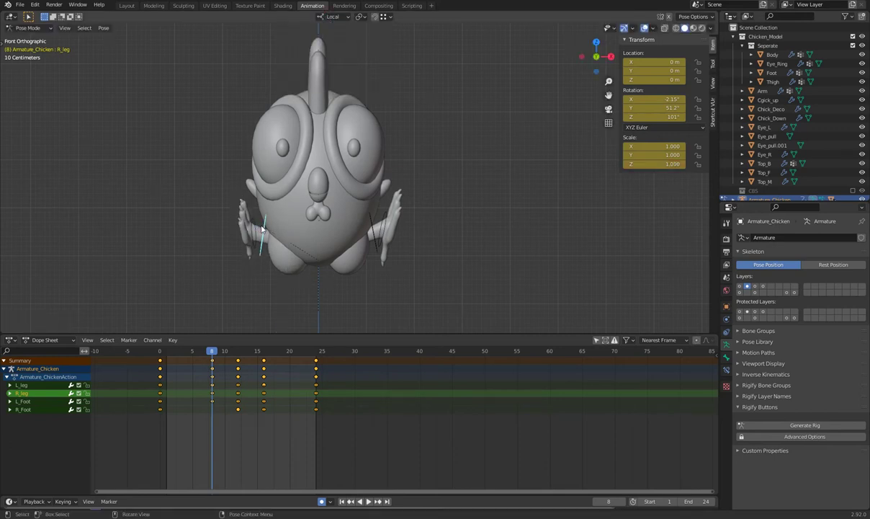
key("s")
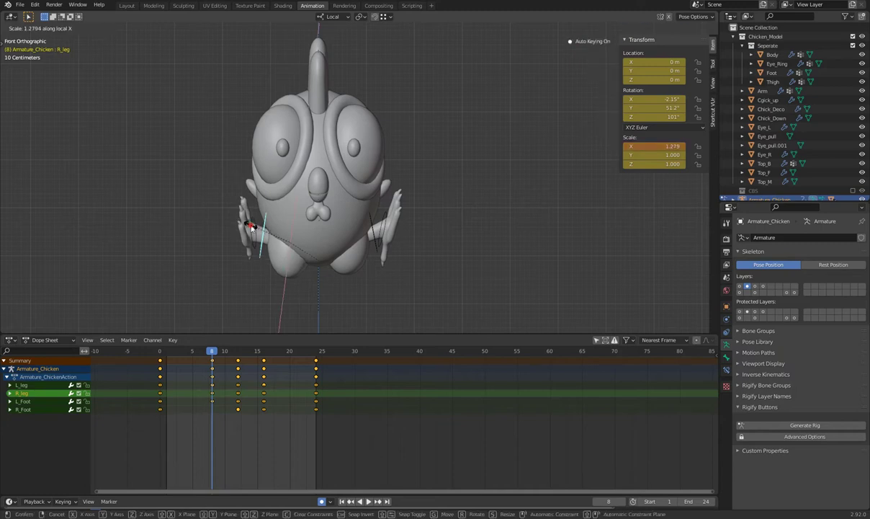
right_click(251, 228)
key("s")
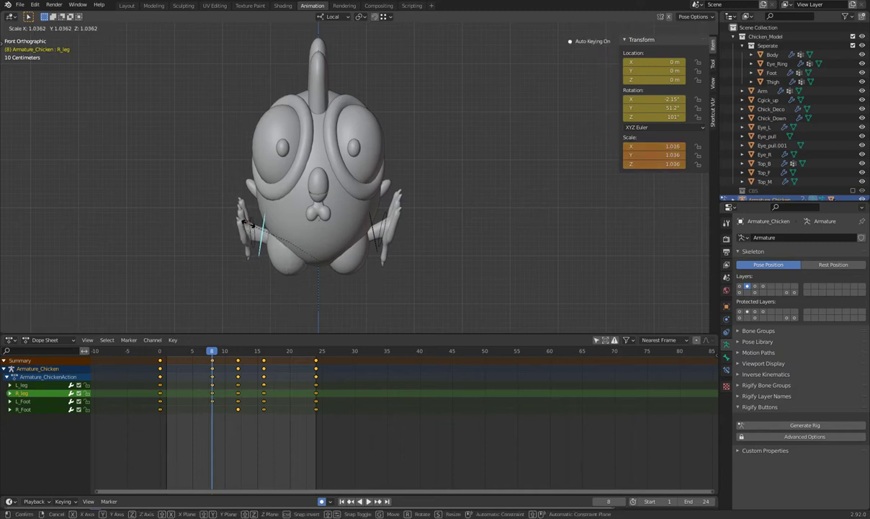
key("y")
left_click(353, 225)
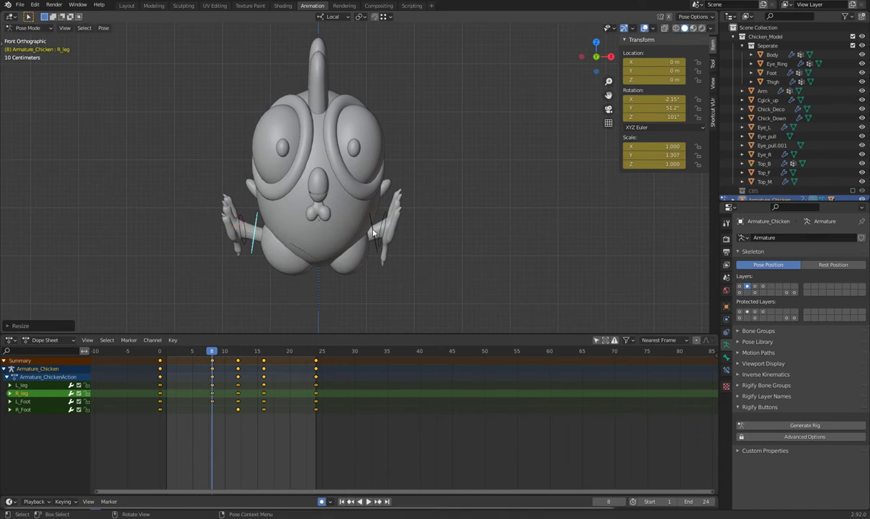
Lengthen L_leg along its Y axis to 1.163
left_click(372, 230)
key("s")
key("y")
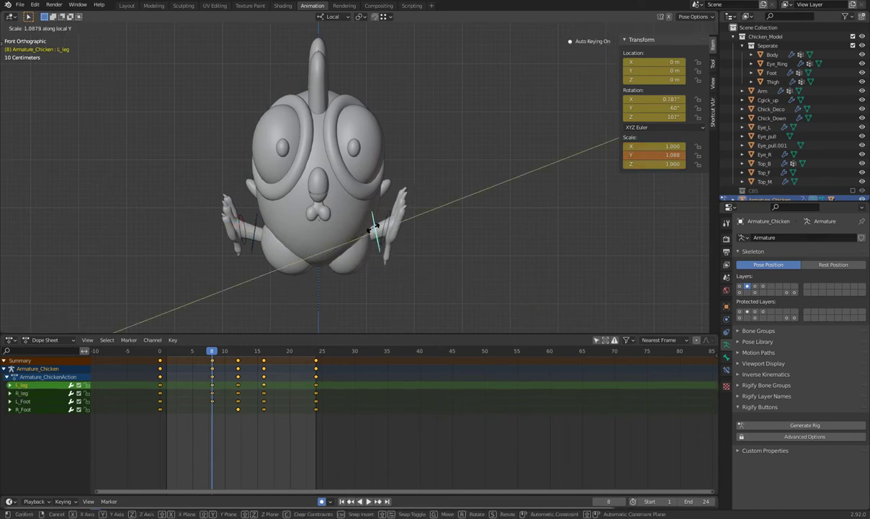
right_click(377, 221)
key("ctrl+z")
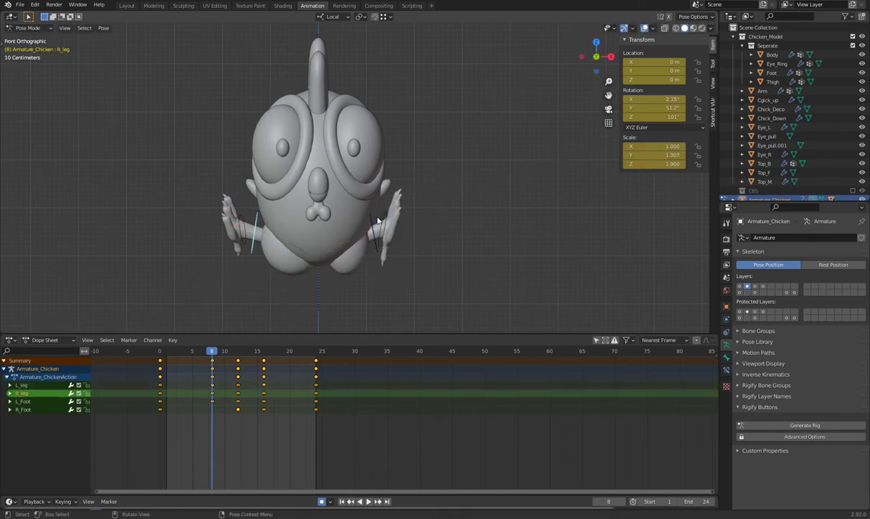
left_click(372, 225)
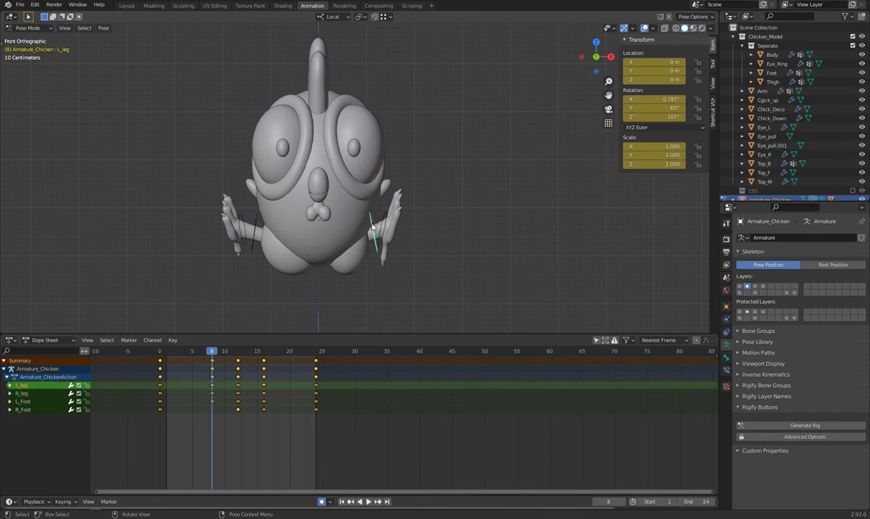
key("s")
key("y")
left_click(251, 222)
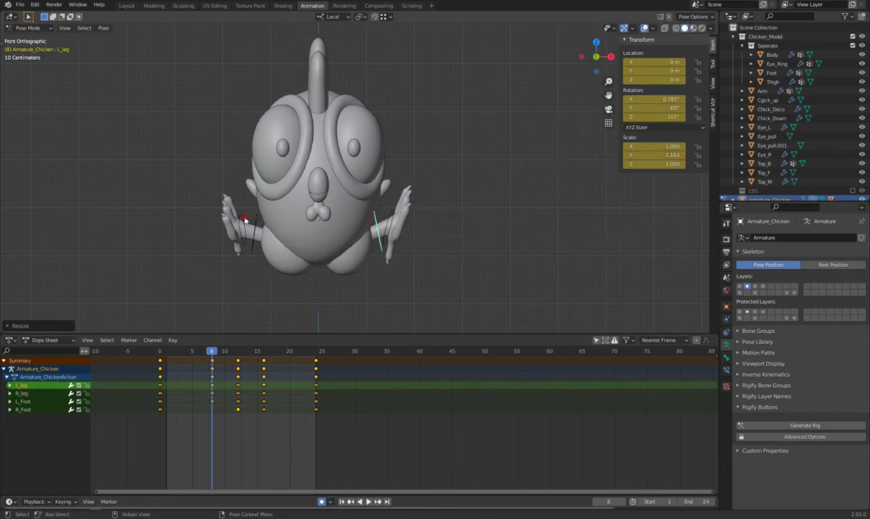
Select the R_Foot bone and begin scaling it along Y
left_click(245, 219)
key("s")
key("y")
Stretch the R_Foot bone taller along its Z axis
key("x")
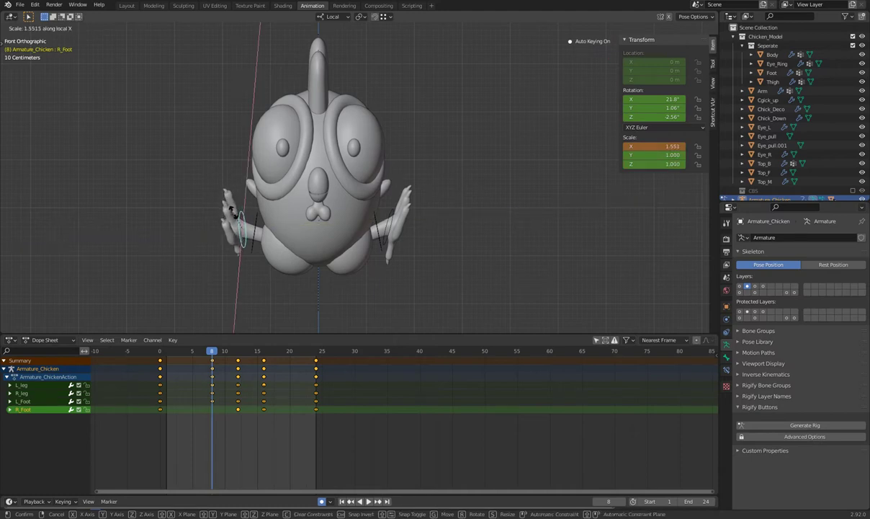
key("z")
left_click(269, 206)
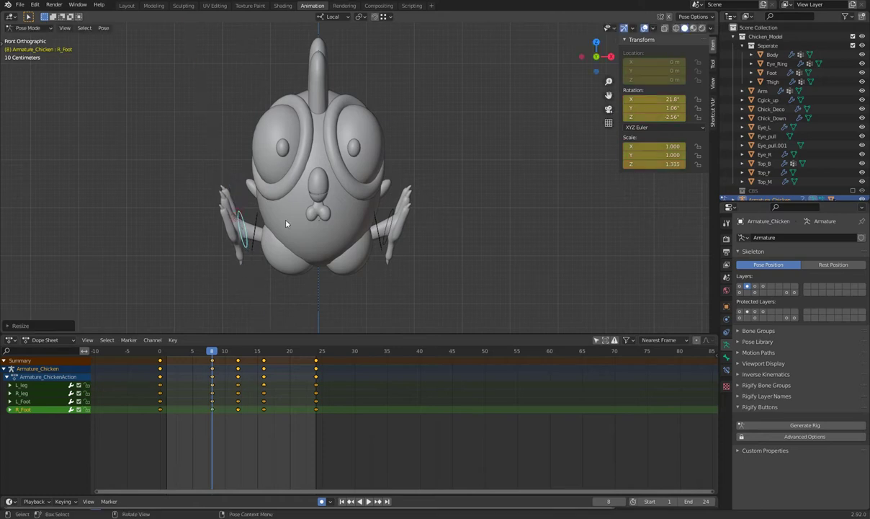
scroll(365, 205, "down", 2)
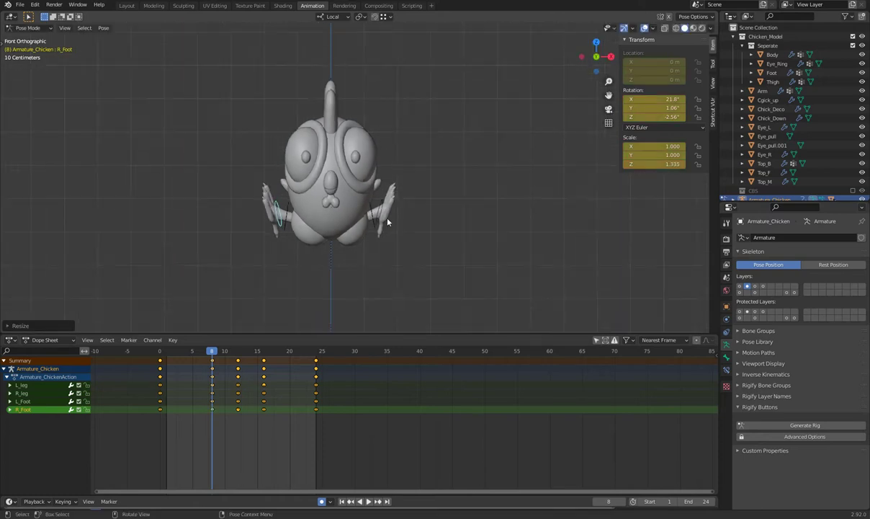
Re-angle R_leg, L_leg and L_Foot, leaving the left foot at 24.9° on X
left_click(287, 210)
key("r")
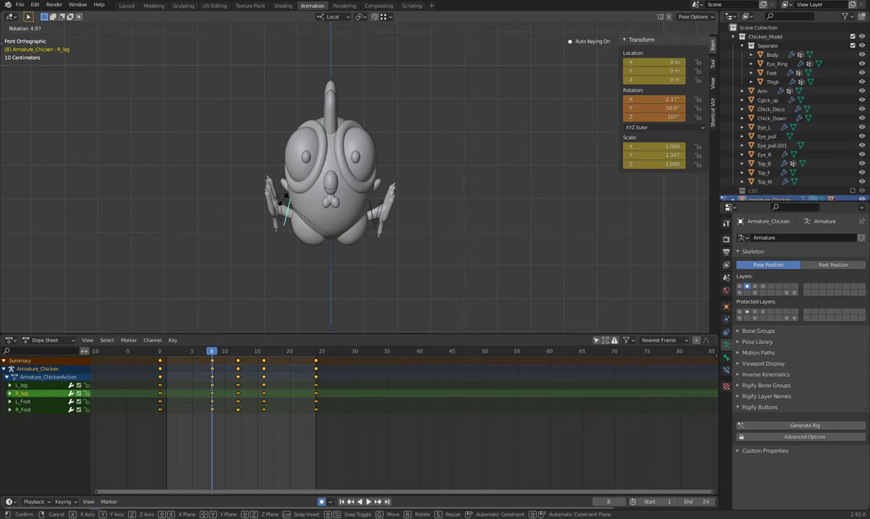
left_click(280, 202)
left_click(381, 206)
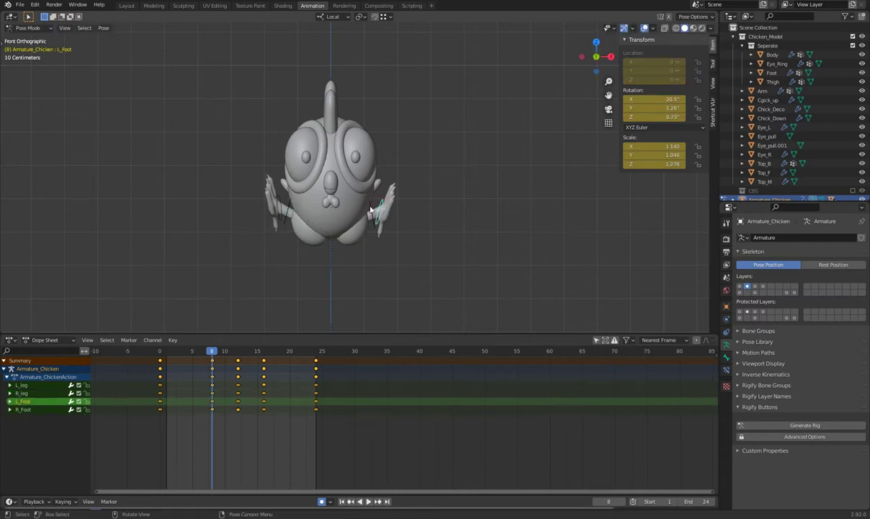
key("r")
left_click(381, 204)
left_click(379, 203)
key("r")
left_click(383, 206)
Play the hop animation, then scrub the playhead back to frame 8
scroll(423, 230, "down", 3)
key("space")
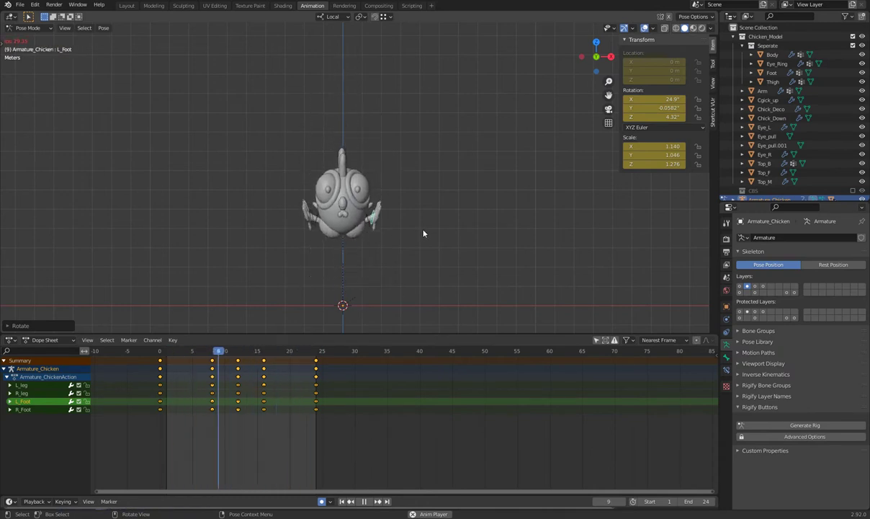
key("space")
key("space")
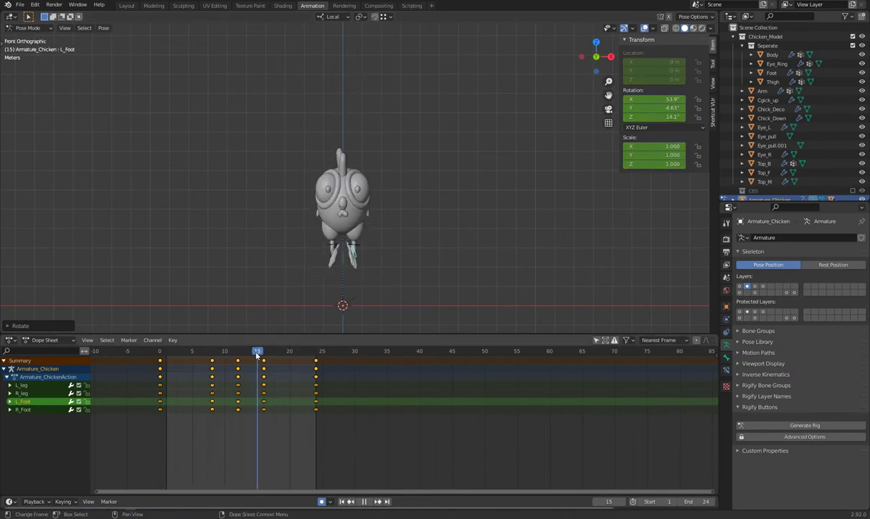
left_click(222, 353)
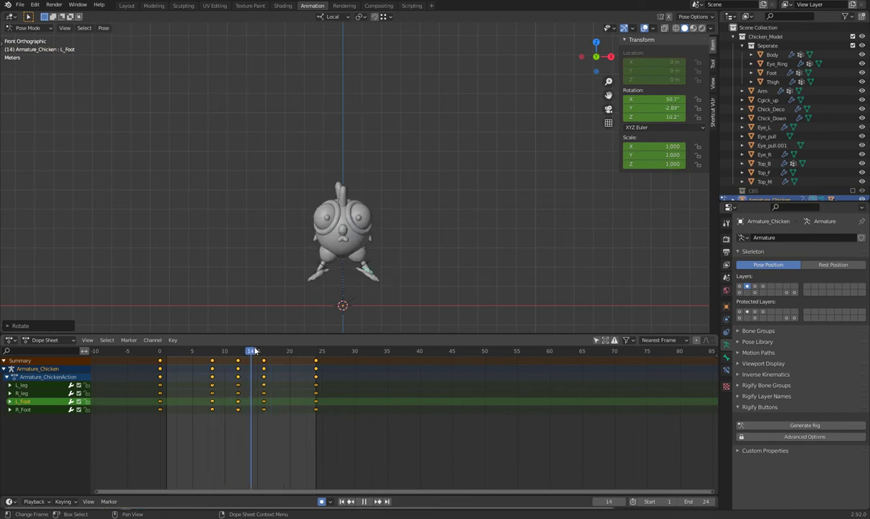
left_click(175, 351)
mouse_move(195, 351)
left_mouse_down()
mouse_move(160, 351)
mouse_move(220, 360)
mouse_move(180, 363)
mouse_move(212, 364)
left_mouse_up()
scroll(357, 116, "up", 4)
scroll(357, 116, "up", 1)
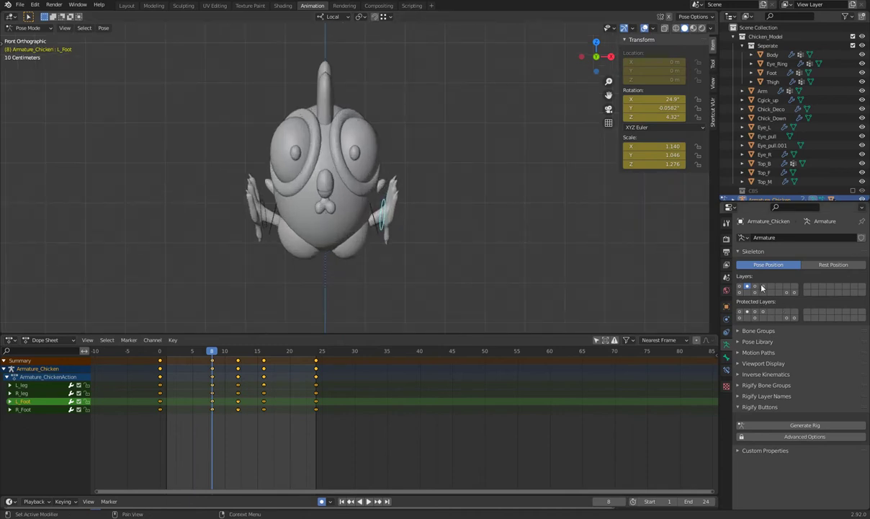
Show the armature layer with the Top bones and box-select them above the head
left_click(762, 287)
scroll(402, 109, "up", 3, "shift")
left_click_drag(378, 82, 343, 158)
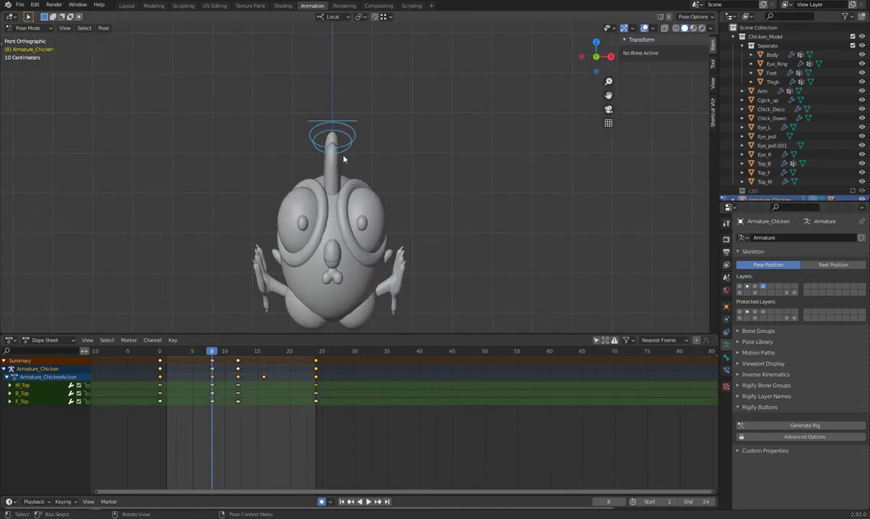
Set transform orientation to Global, view from the right with Numpad 3, and preview playback
left_click(332, 16)
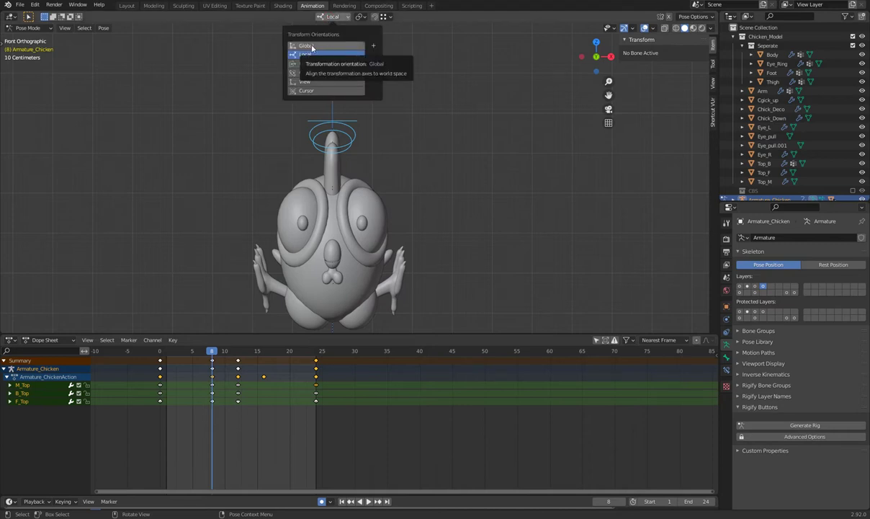
left_click(315, 47)
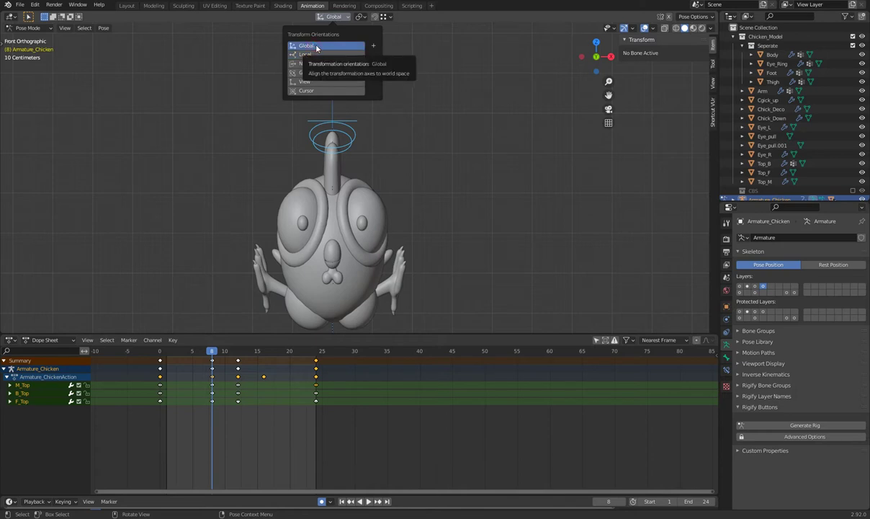
key("KP_3")
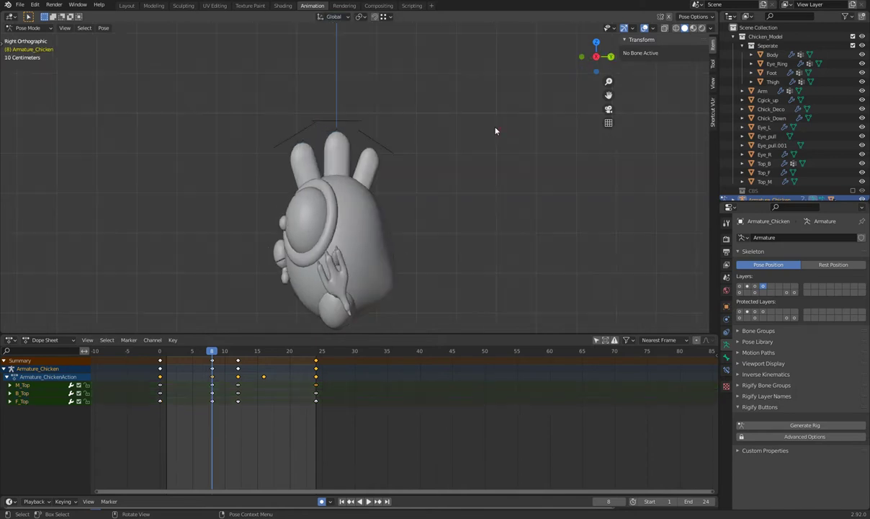
key("space")
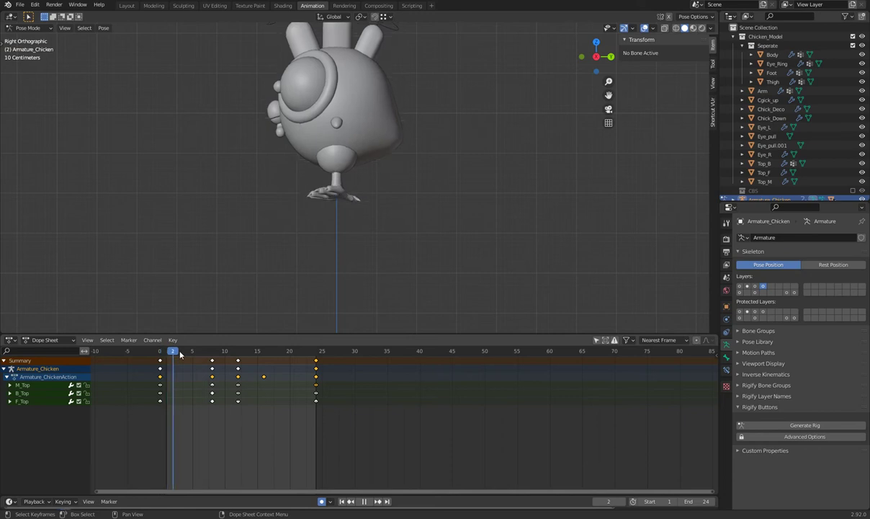
key("Escape")
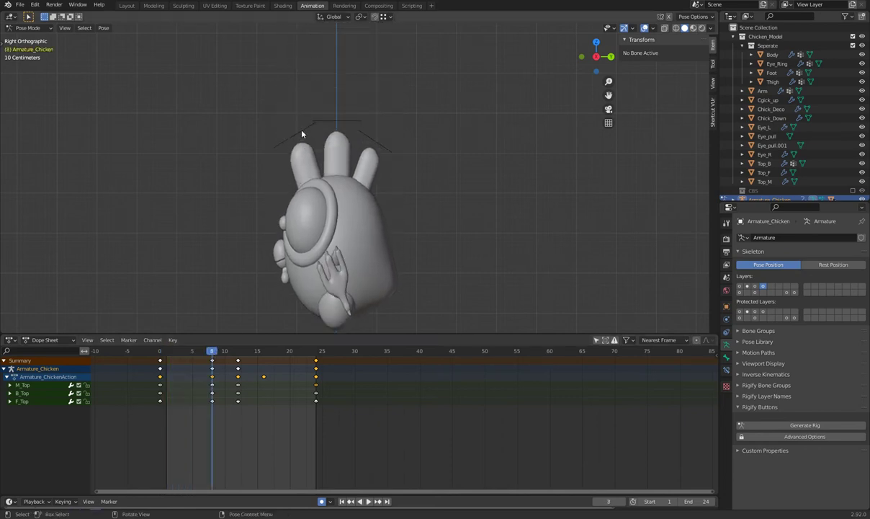
Tilt F_Top by about -16° and rotate B_Top, then play to check the crest
left_click(301, 134)
key("r")
left_click(314, 141)
left_click(364, 139)
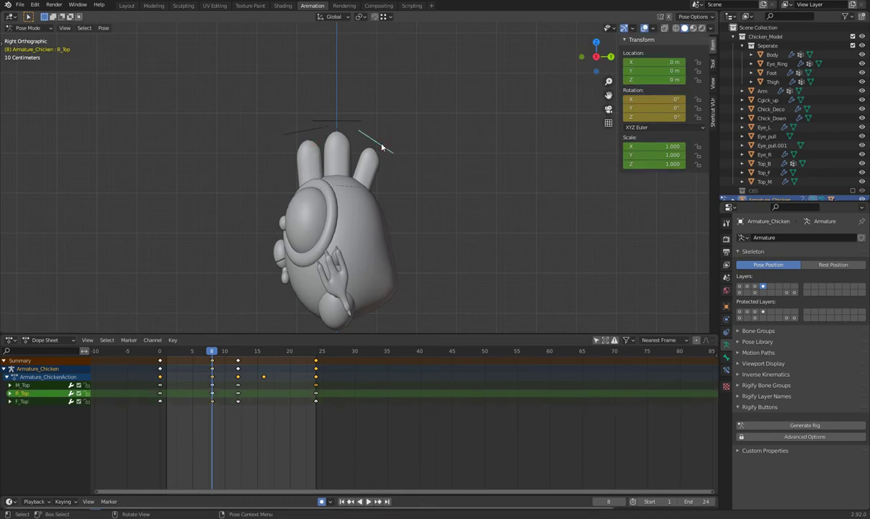
key("r")
left_click(367, 136)
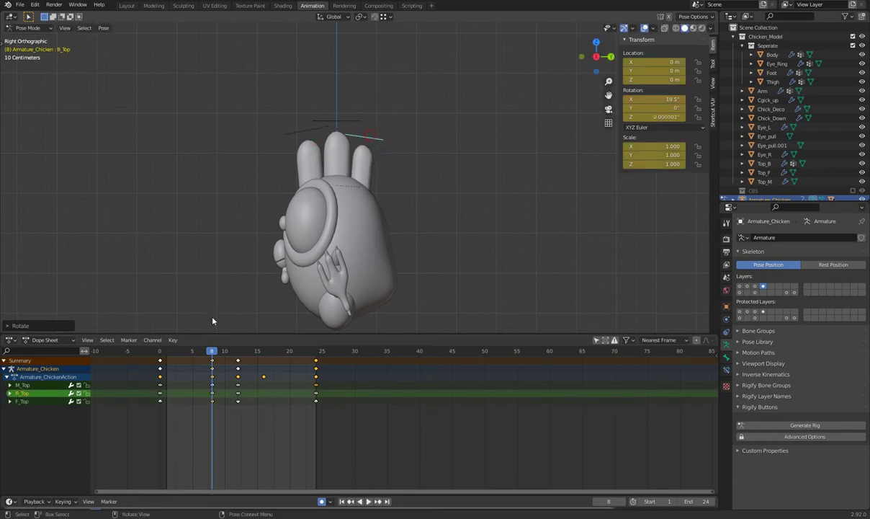
key("space")
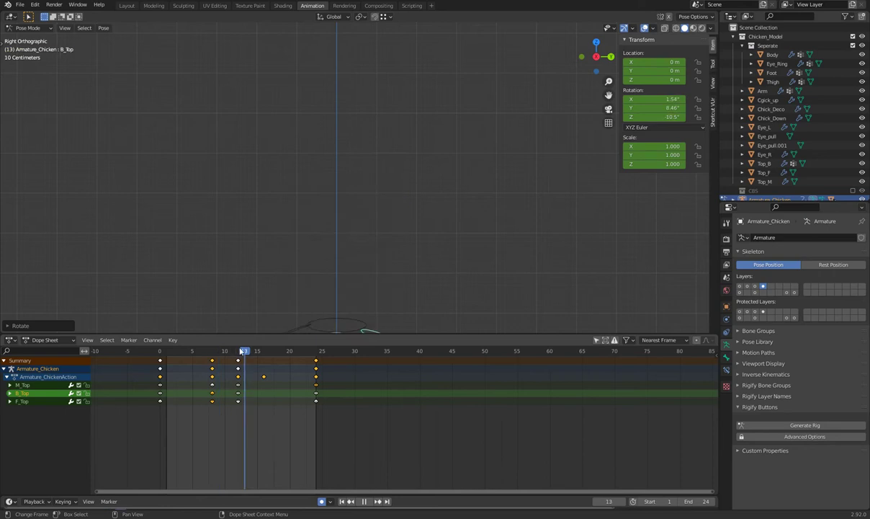
key("space")
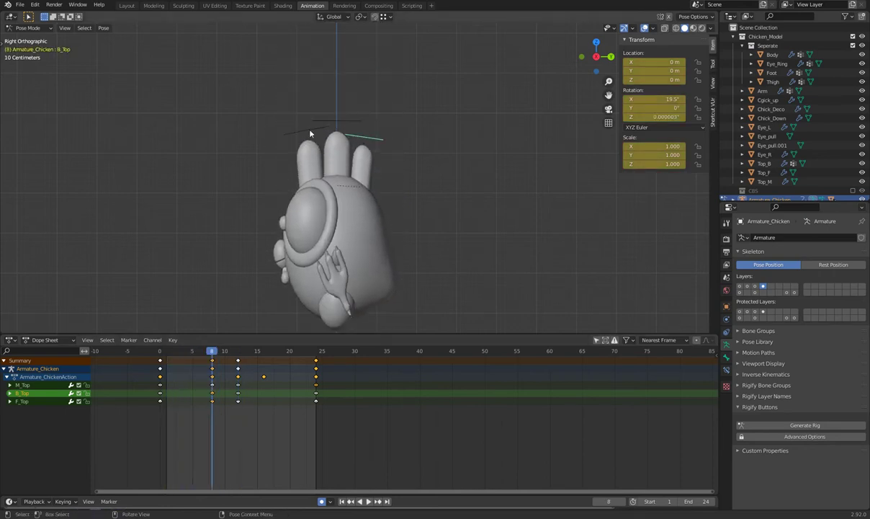
Re-rotate B_Top to about 35–38° on X and replay the animation
key("r")
left_click(317, 135)
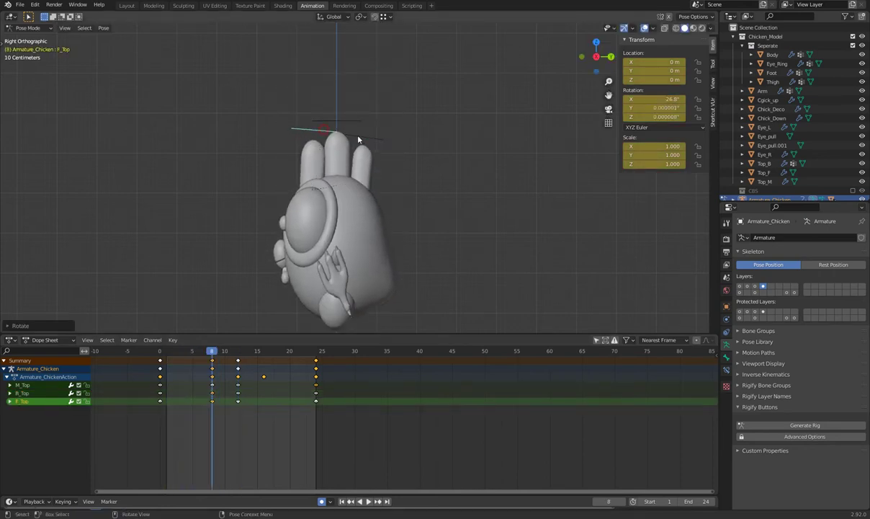
key("r")
left_click(351, 132)
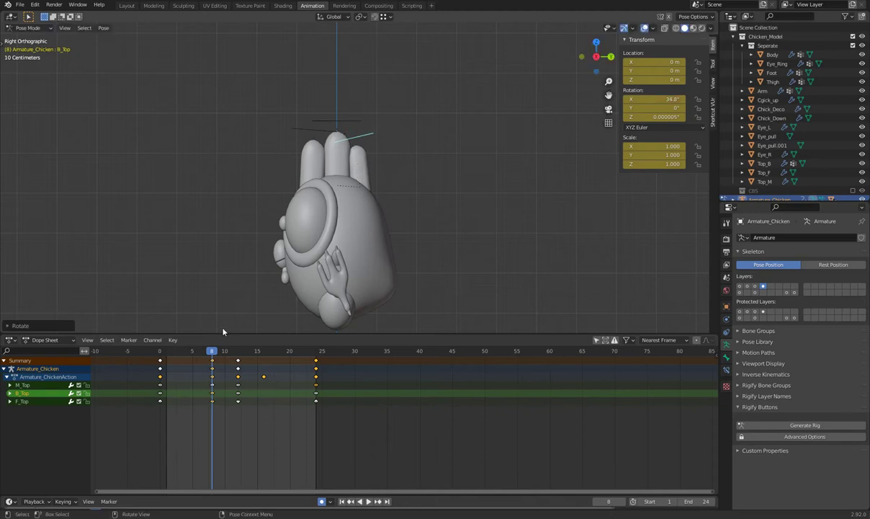
key("space")
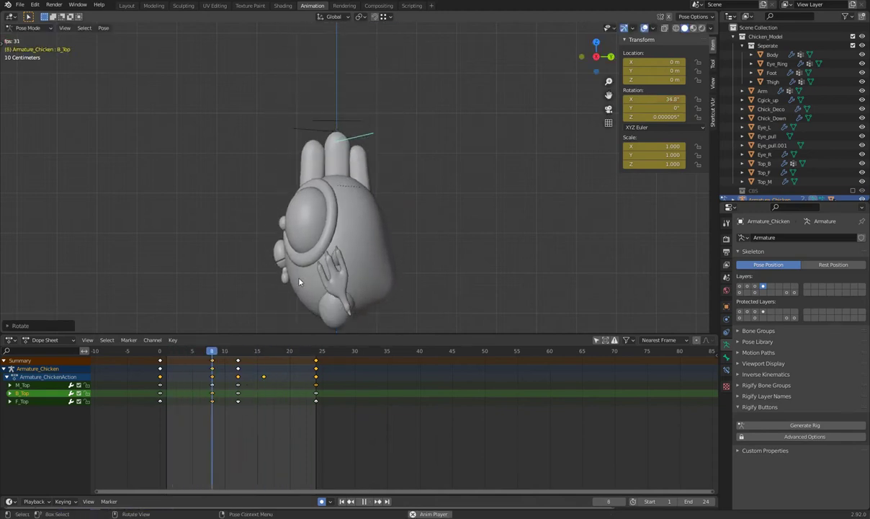
key("space")
Scrub through the timeline, checking the crest keys at frames 12 and 8
left_click_drag(225, 352, 278, 354)
scroll(369, 248, "down", 4)
scroll(371, 276, "up", 3)
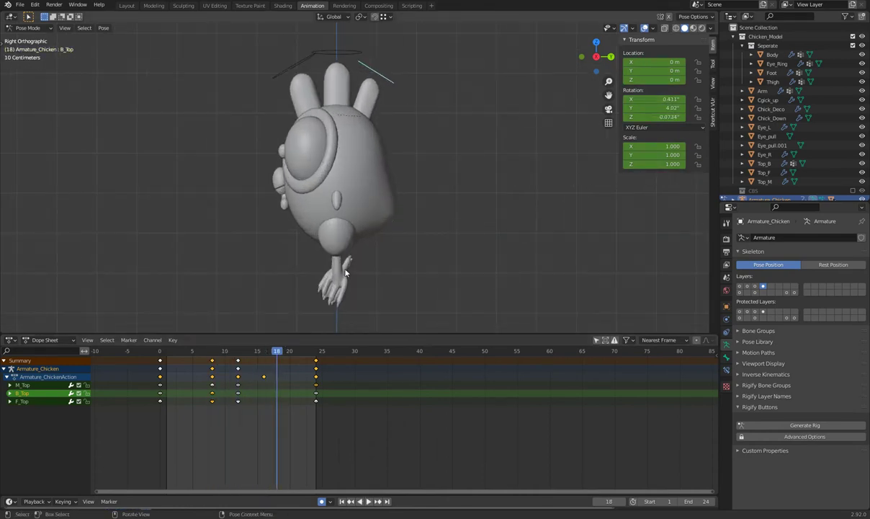
left_click(239, 352)
scroll(371, 172, "down", 4)
mouse_move(251, 348)
left_mouse_down()
mouse_move(214, 351)
mouse_move(264, 352)
left_mouse_up()
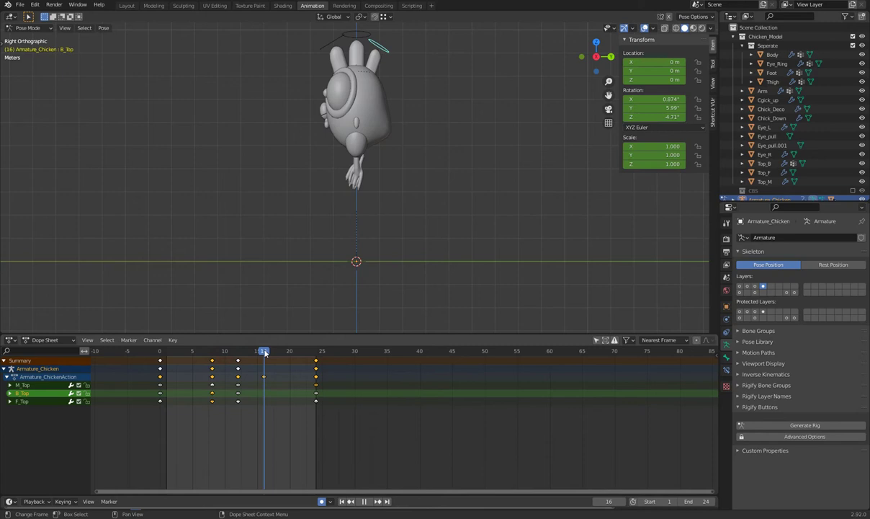
scroll(369, 189, "up", 4)
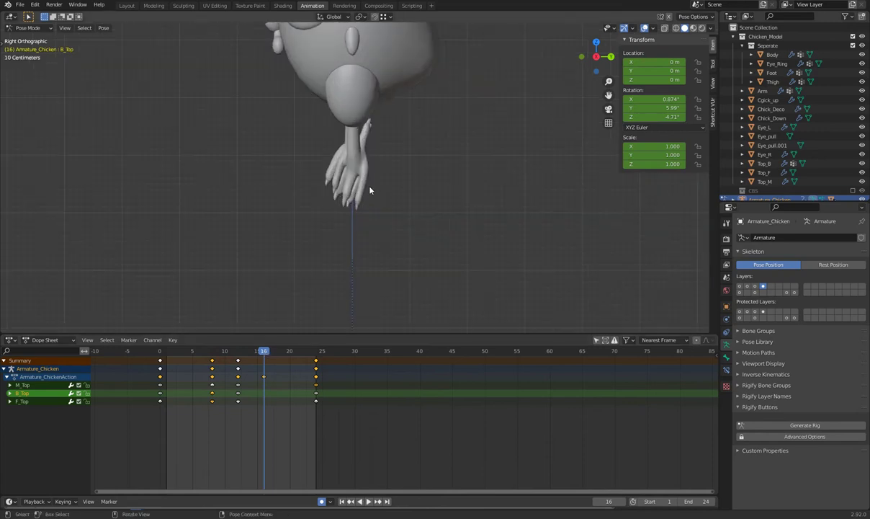
Show the leg bone layer and rotate the L_Foot bone at frame 16 to curl it
left_click(747, 286)
scroll(378, 170, "up", 1)
scroll(379, 171, "up", 1)
left_click(373, 144)
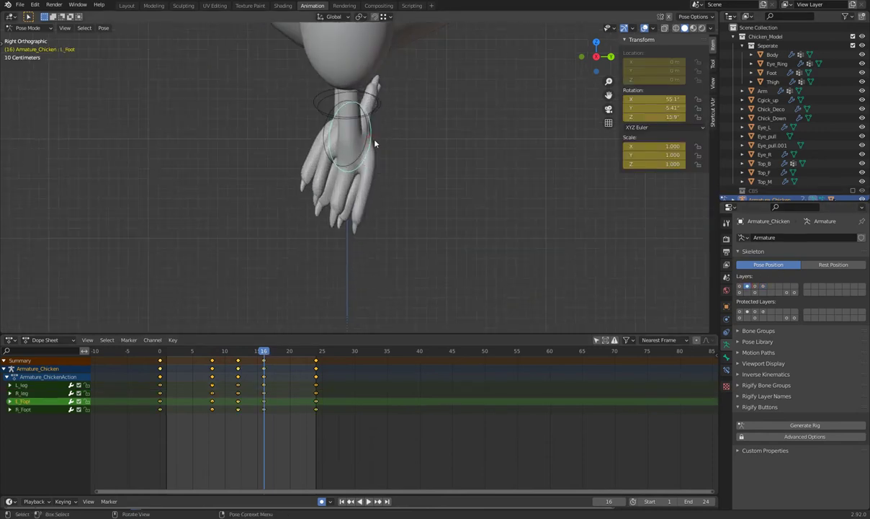
key("r")
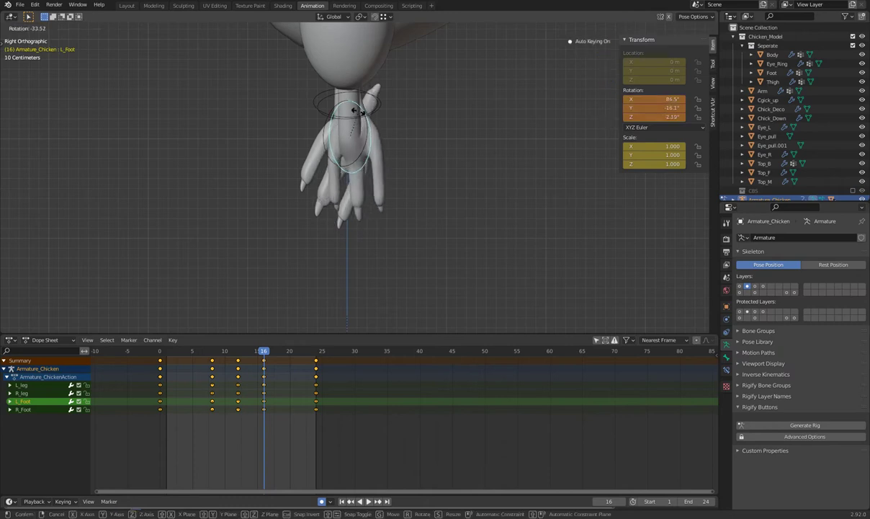
left_click(358, 119)
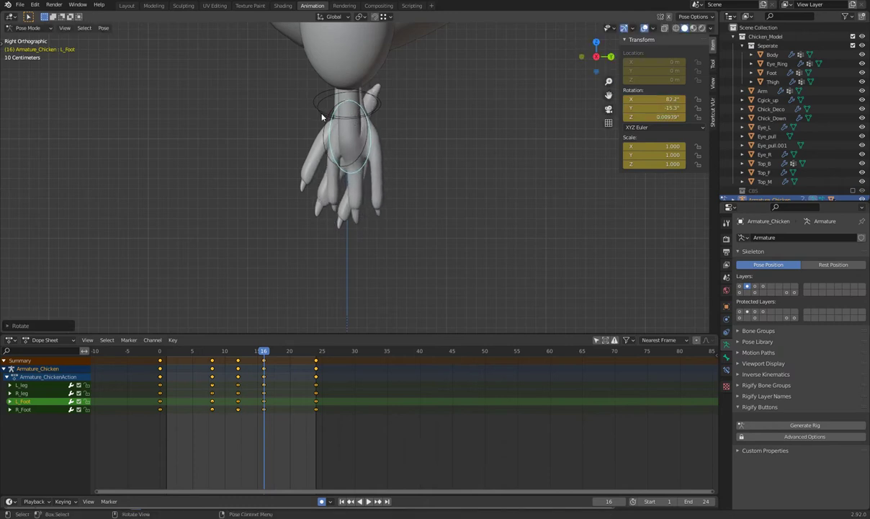
Rotate the R_Foot bone to 69.5° on X at frame 16
left_click(322, 117)
key("r")
right_click(325, 112)
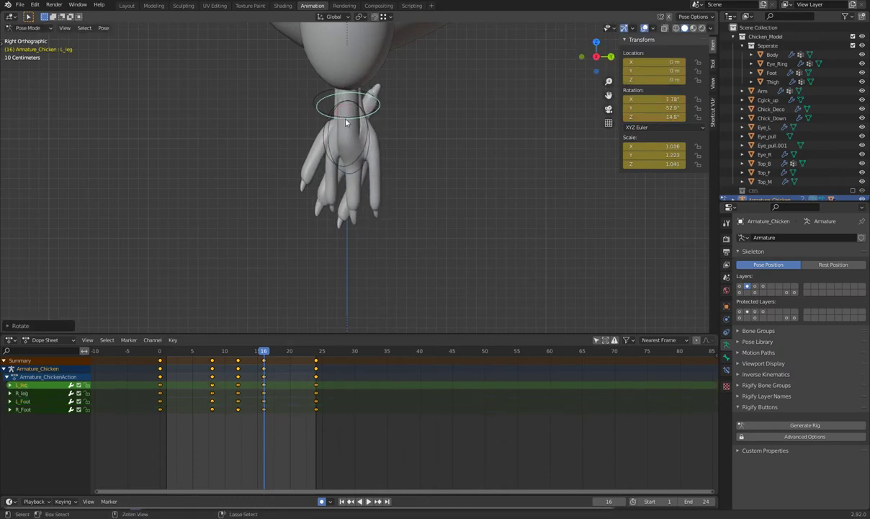
left_click(326, 156)
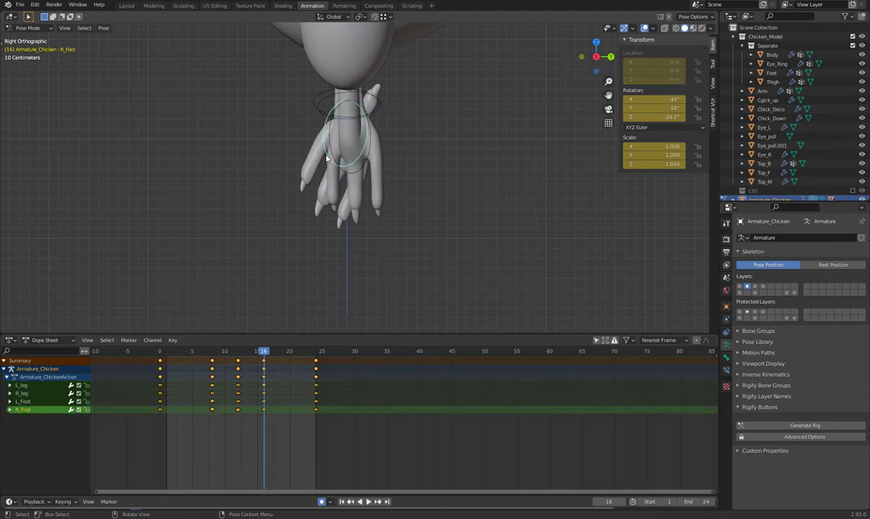
key("r")
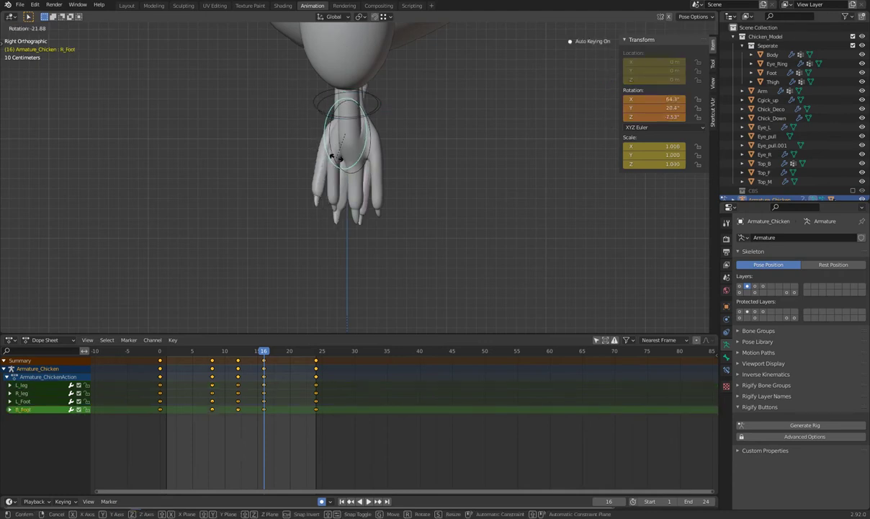
left_click(338, 159)
From the front view, rotate the L_leg bone to -52.4° on Y and play the hop
mouse_move(338, 159)
middle_mouse_down()
mouse_move(477, 189)
mouse_move(430, 191)
middle_mouse_up()
key("KP_1")
left_click(351, 136)
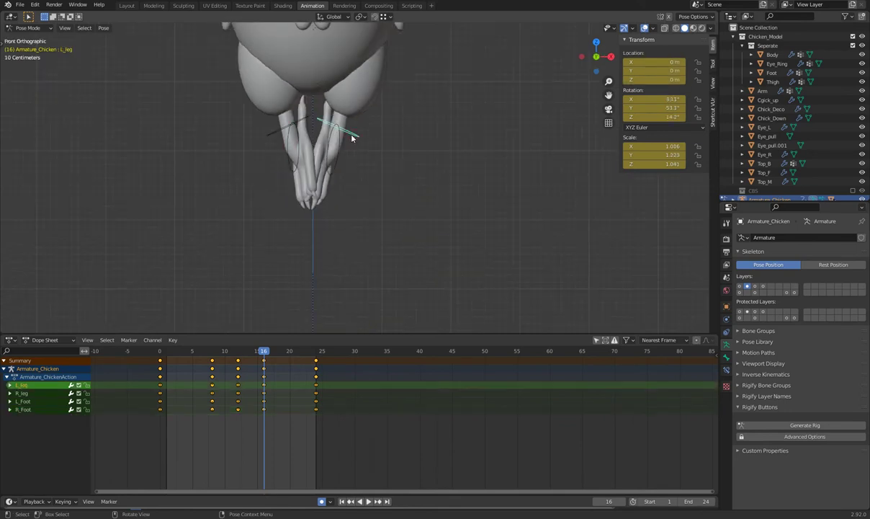
key("r")
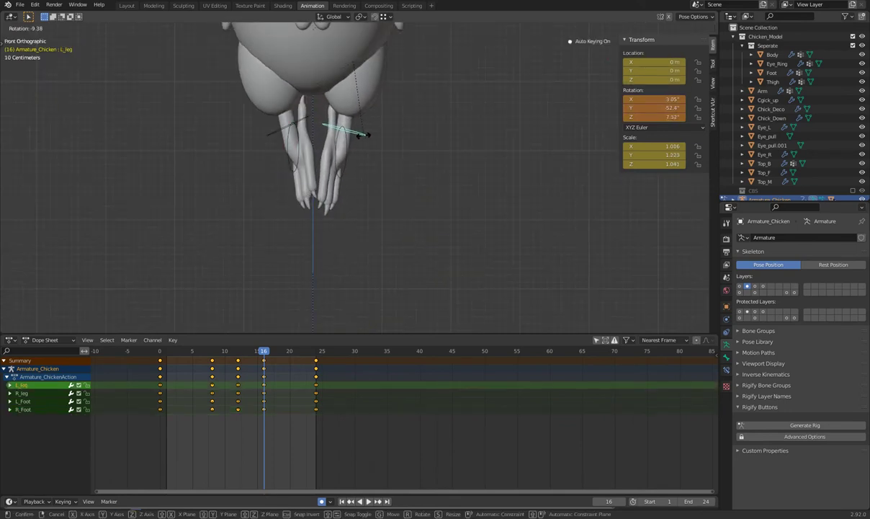
left_click(325, 153)
scroll(336, 163, "down", 6)
key("space")
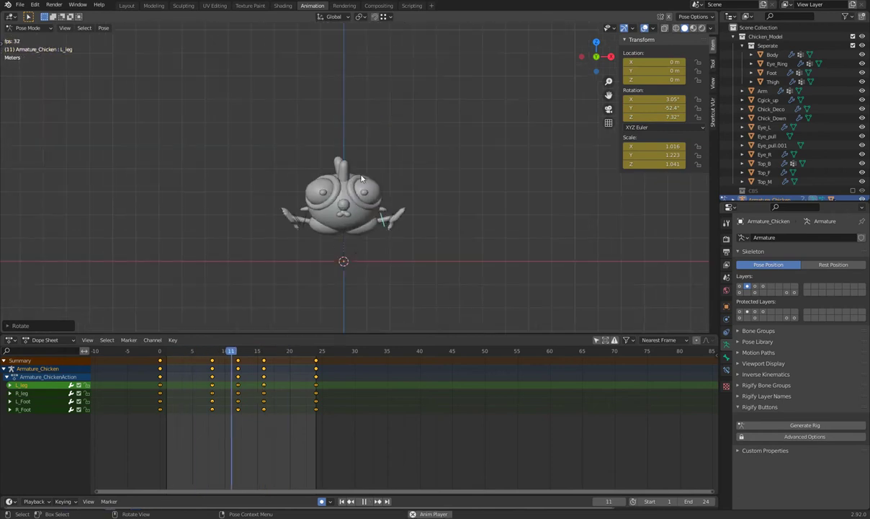
key("space")
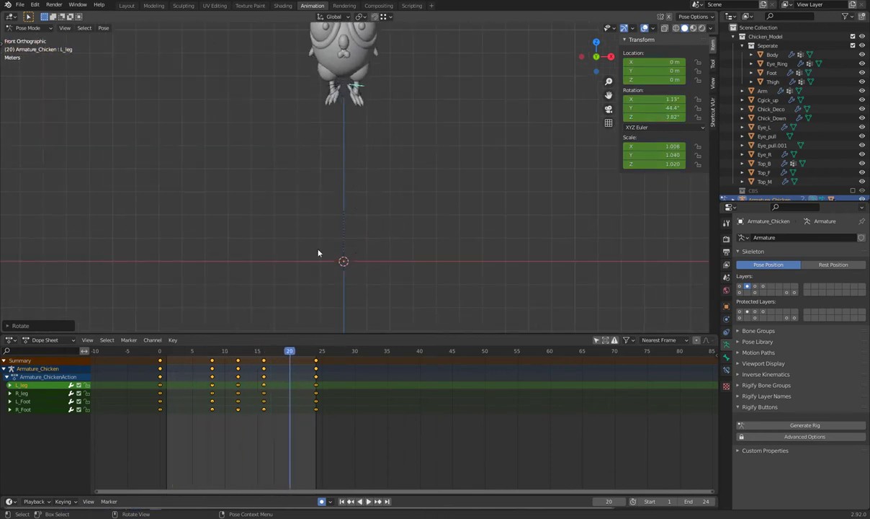
key("KP_3")
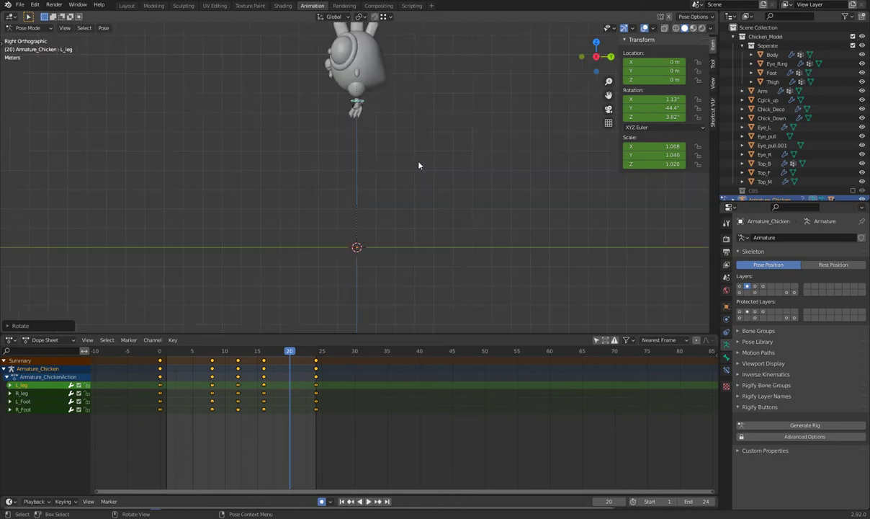
middle_click_drag(403, 131, 380, 215, "shift")
key("space")
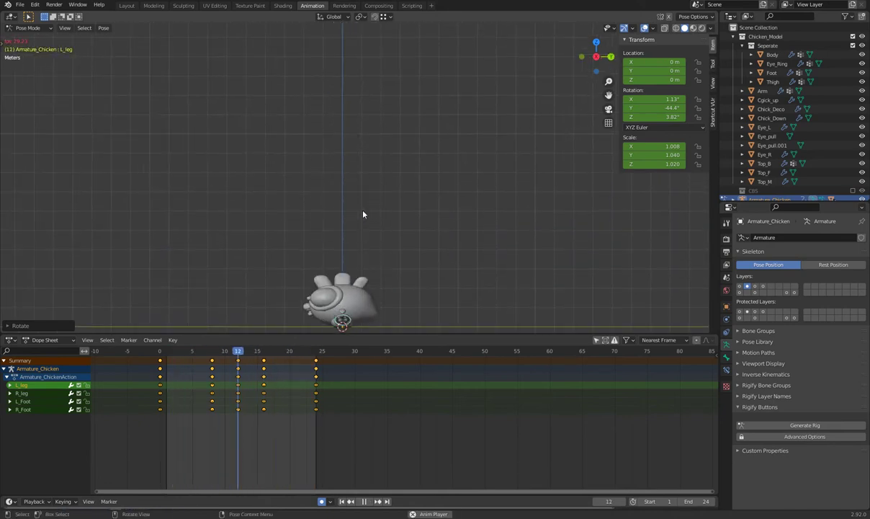
left_click_drag(171, 353, 258, 365)
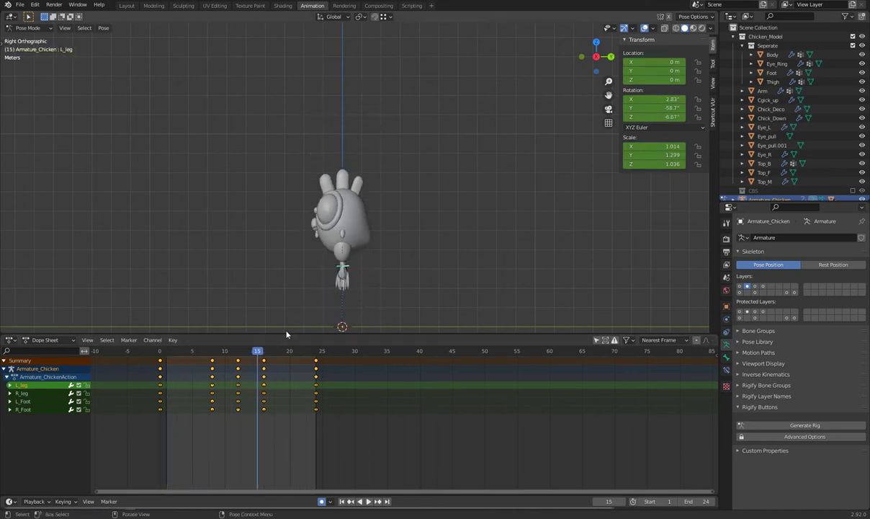
mouse_move(348, 273)
middle_mouse_down()
mouse_move(461, 252)
mouse_move(297, 282)
mouse_move(322, 196)
middle_mouse_up()
key("space")
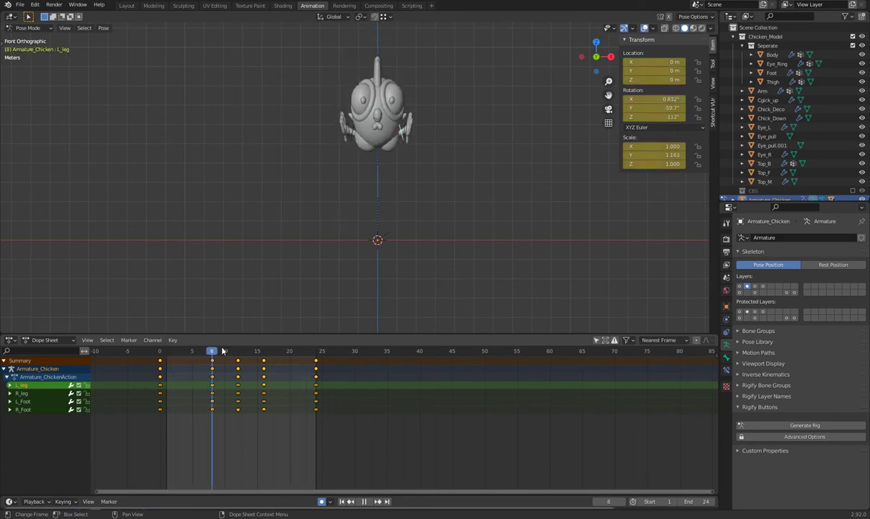
left_click_drag(226, 352, 180, 355)
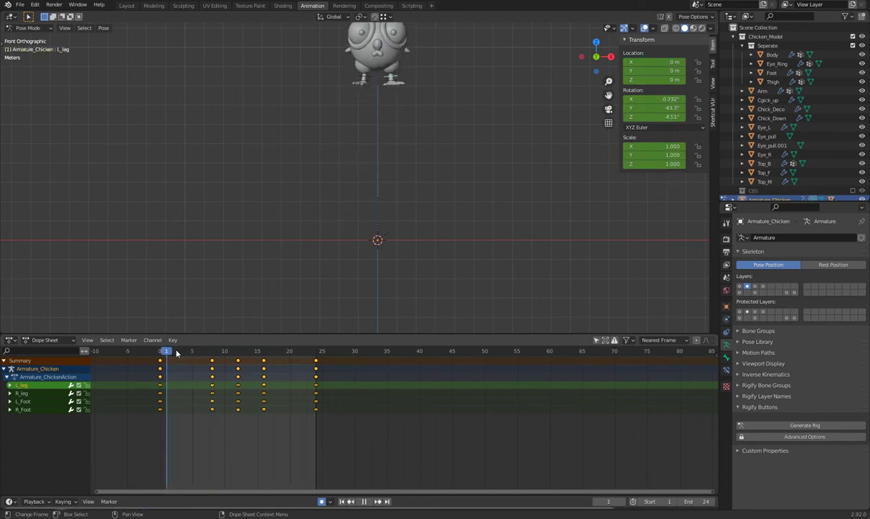
key("space")
left_click(225, 355)
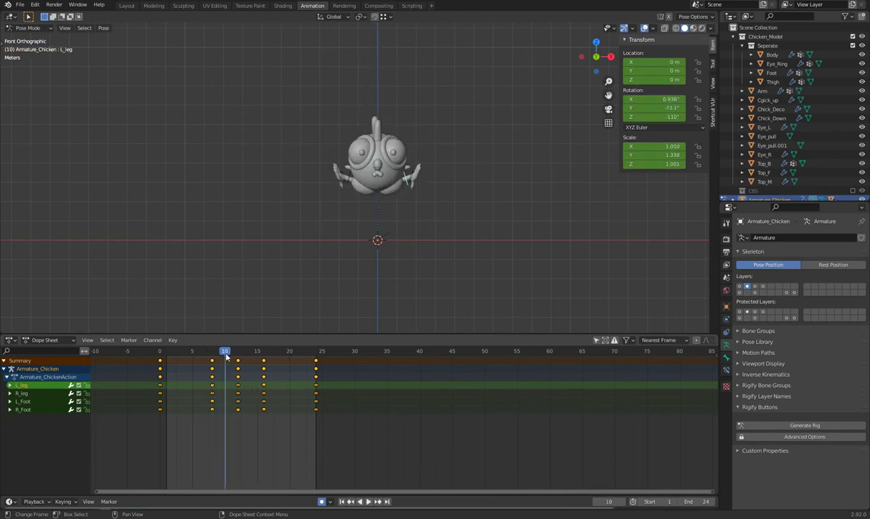
key("ctrl+Tab")
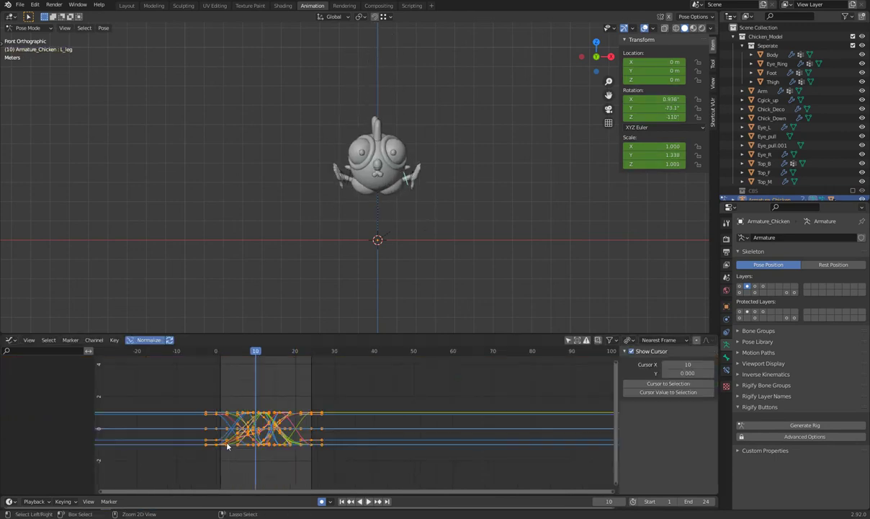
Select the L_leg bone in the viewport so the Graph Editor lists only its curves
scroll(384, 187, "up", 4)
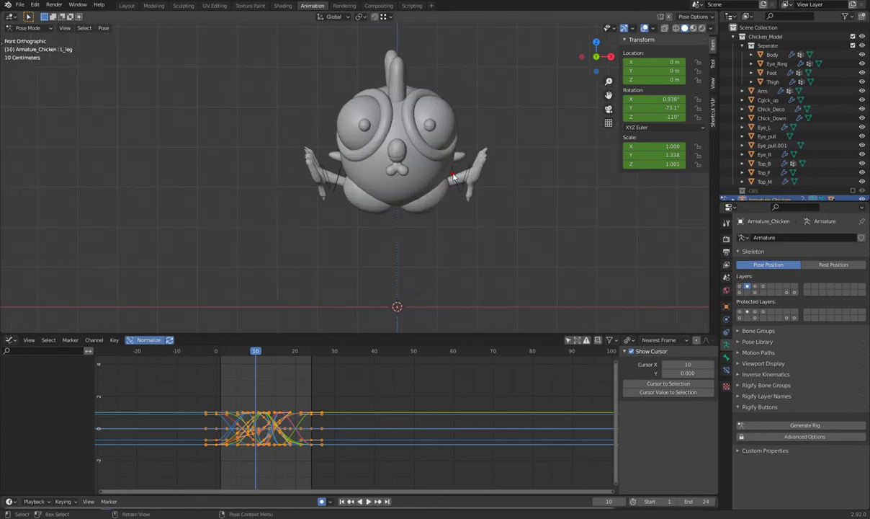
left_click(342, 173)
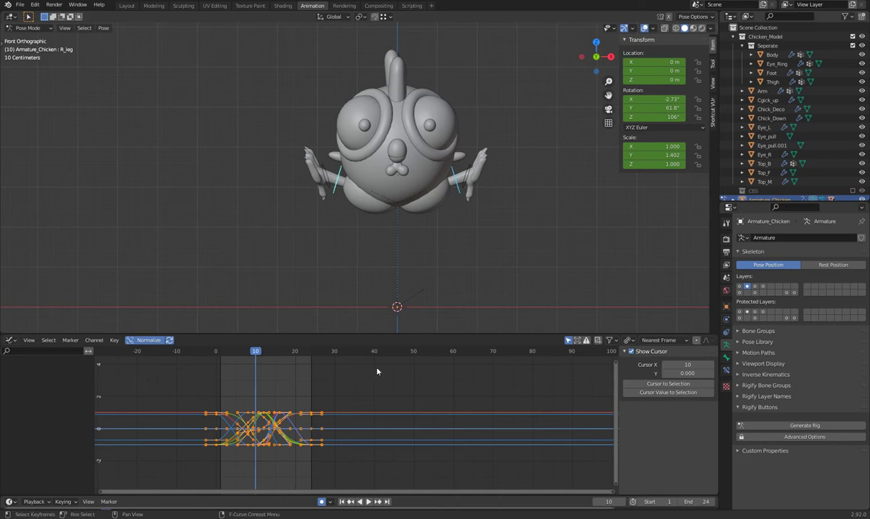
left_click(433, 240)
left_click(435, 180)
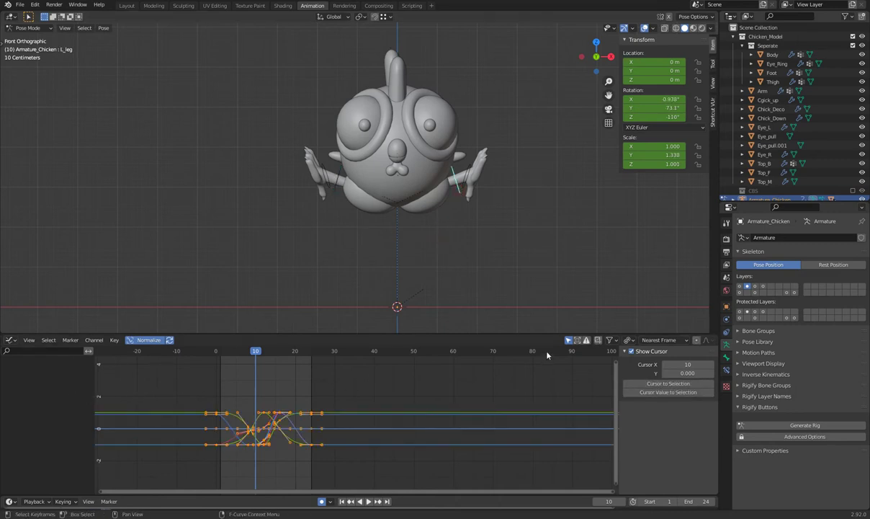
left_click(464, 186)
left_click(459, 187)
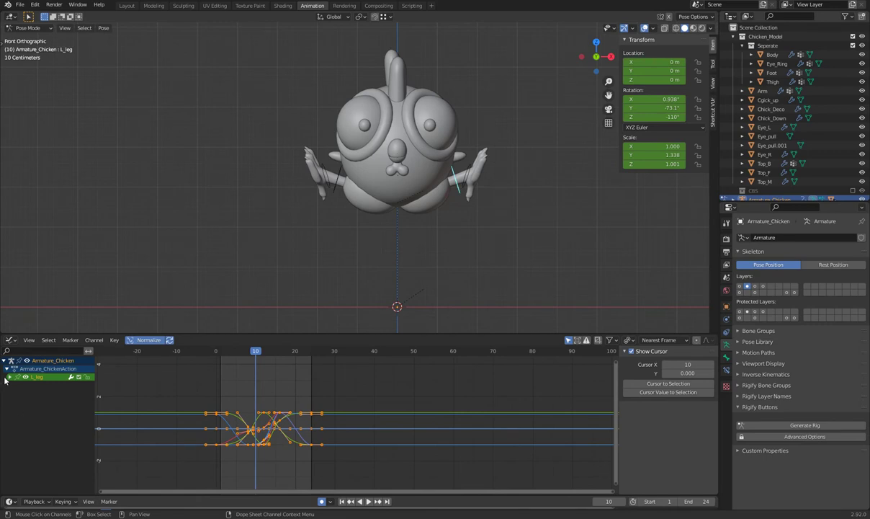
Expand the L_leg channels and scale its keyframes around frames 8–10, then play back
left_click(9, 377)
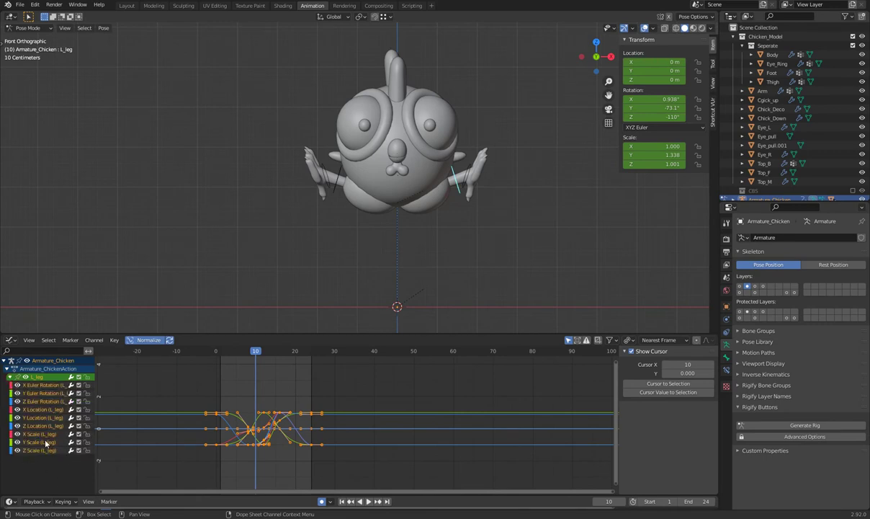
middle_click_drag(340, 394, 373, 377)
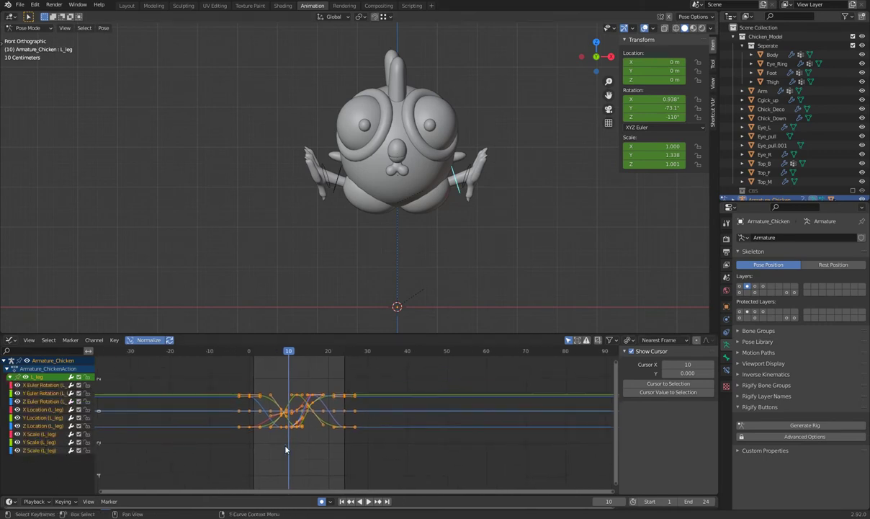
key("space")
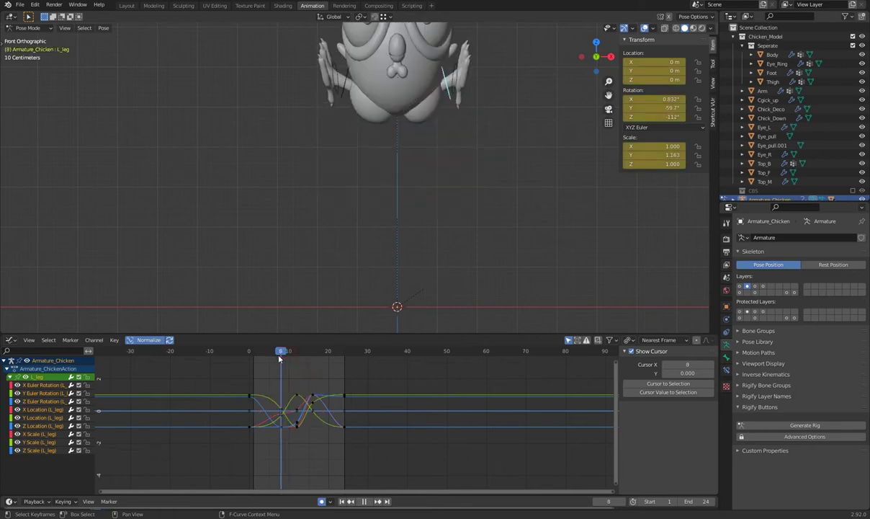
key("space")
left_click_drag(283, 401, 282, 402)
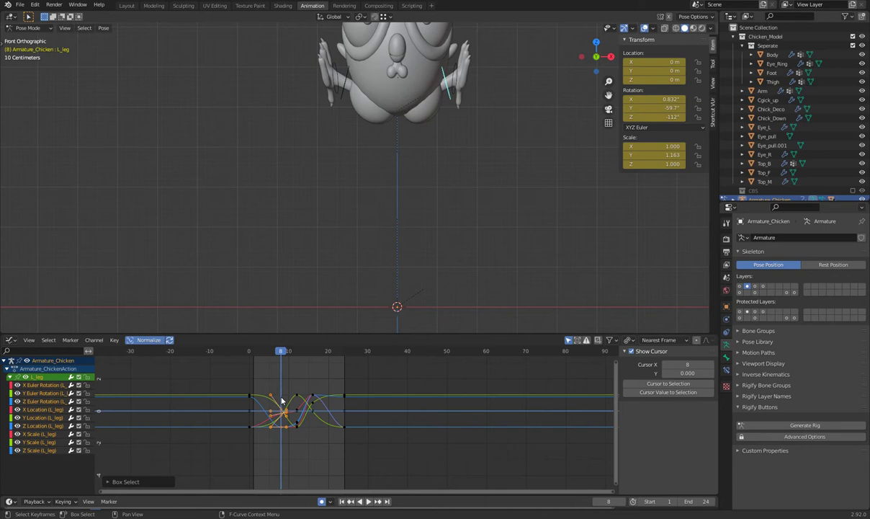
key("s")
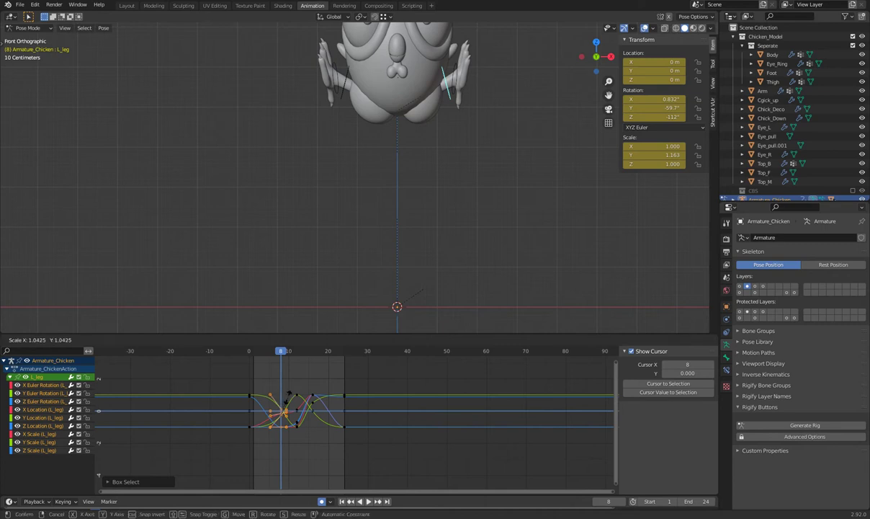
key("Return")
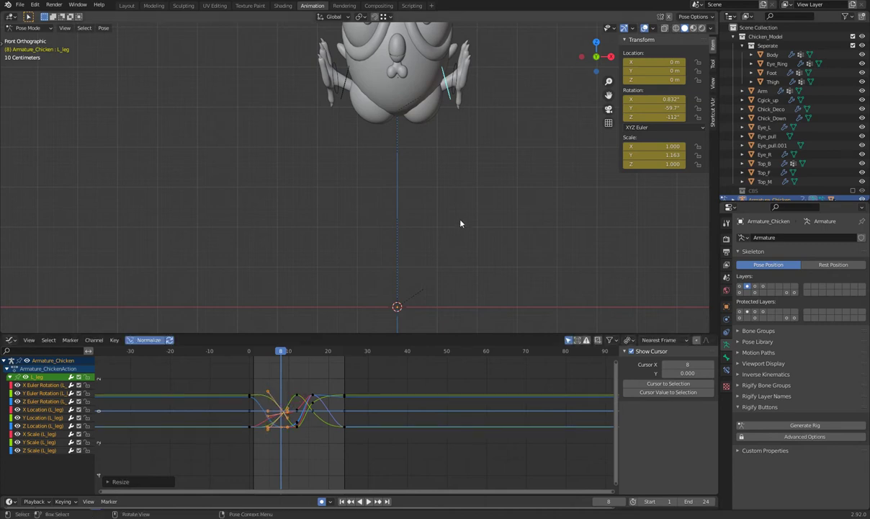
key("space")
scroll(461, 222, "down", 4)
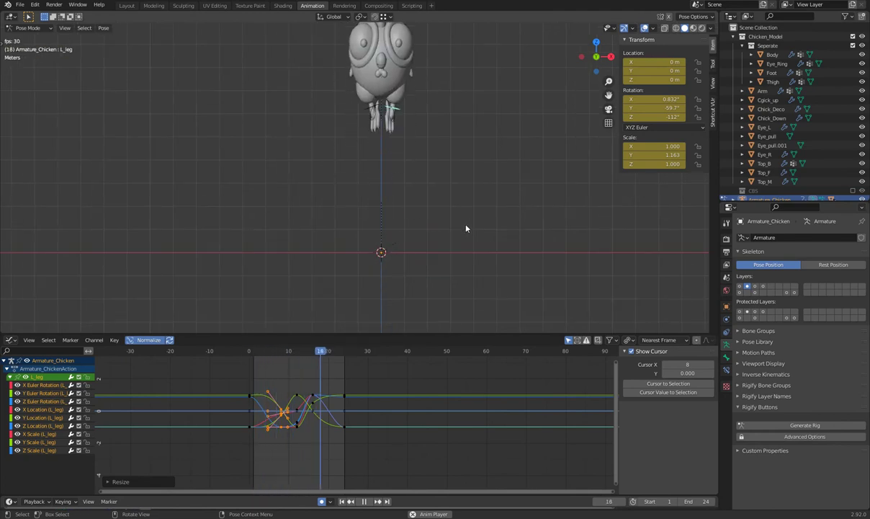
key("space")
Stretch the L_leg keyframes near frame 12 along the time axis and replay the hop
left_click(271, 352)
left_click_drag(271, 354, 297, 361)
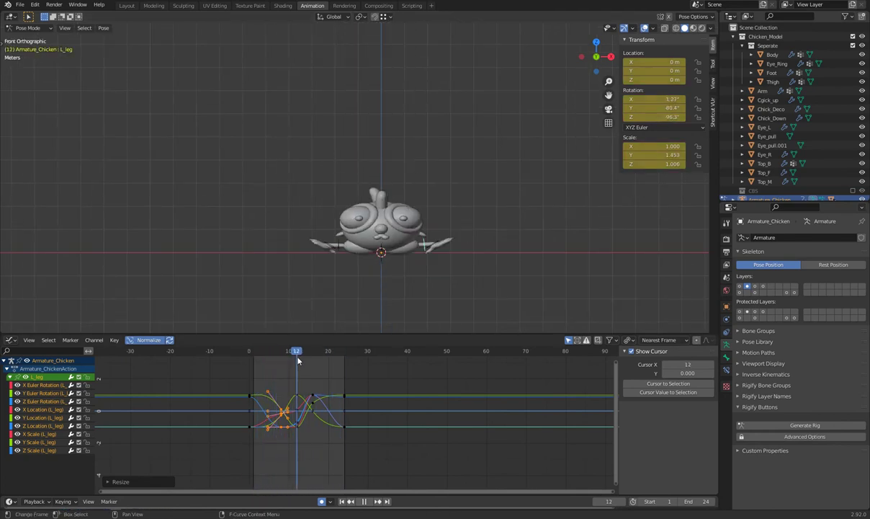
mouse_move(295, 436)
left_mouse_down()
mouse_move(283, 414)
mouse_move(289, 378)
left_mouse_up()
key("space")
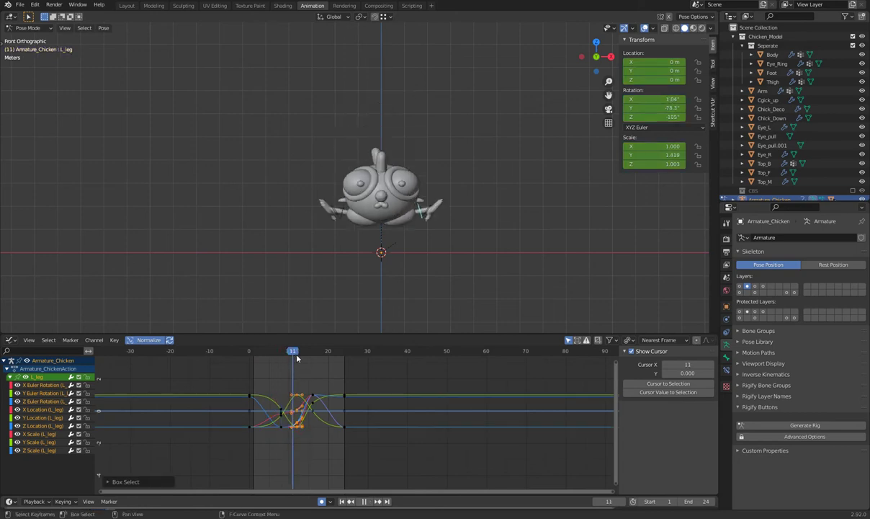
key("space")
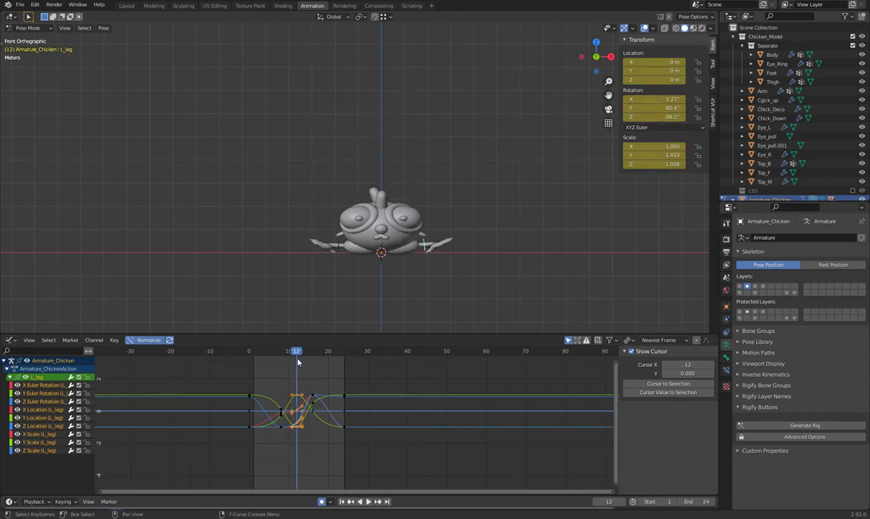
scroll(449, 260, "up", 2)
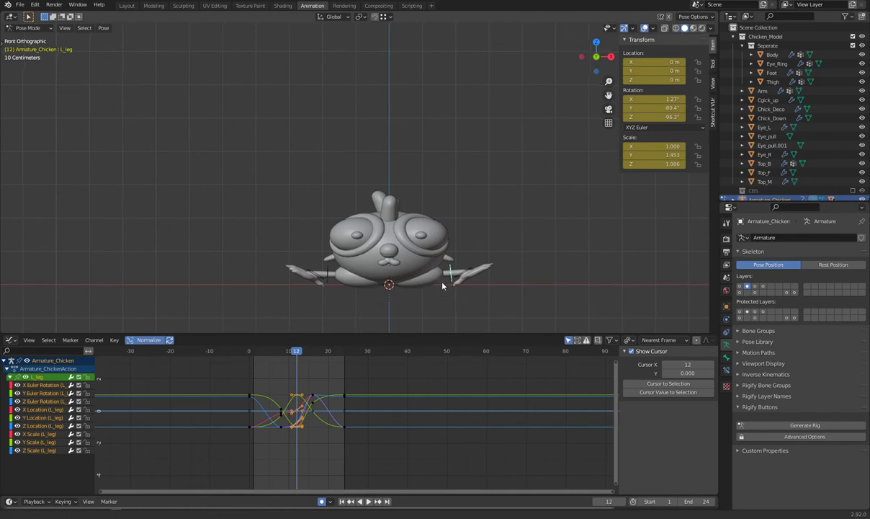
middle_click_drag(438, 316, 408, 282, "shift")
key("s")
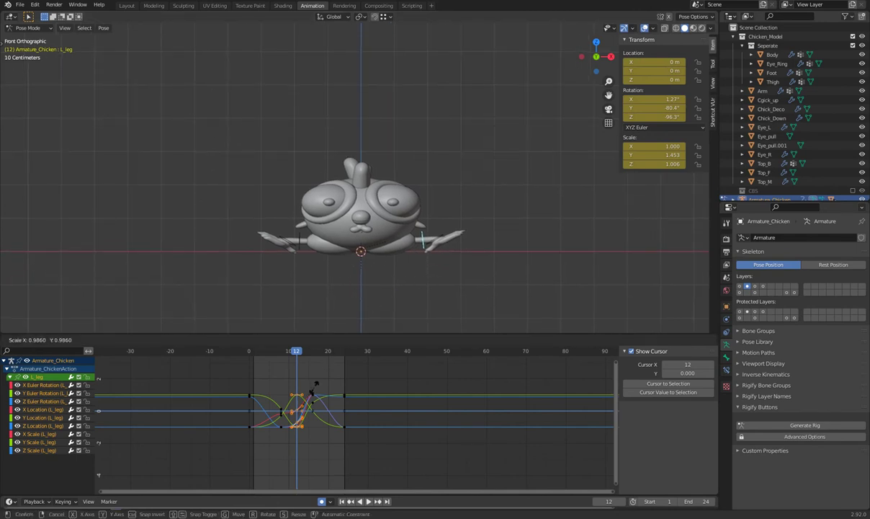
key("x")
left_click(398, 396)
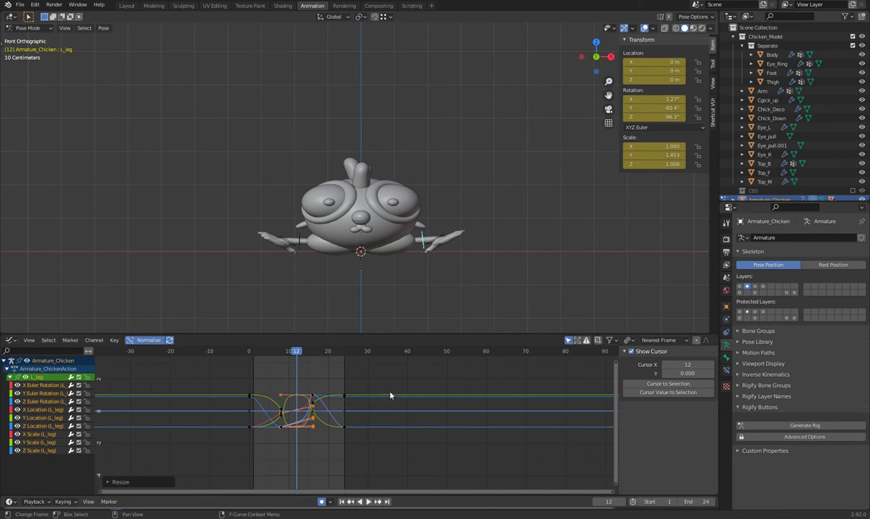
key("space")
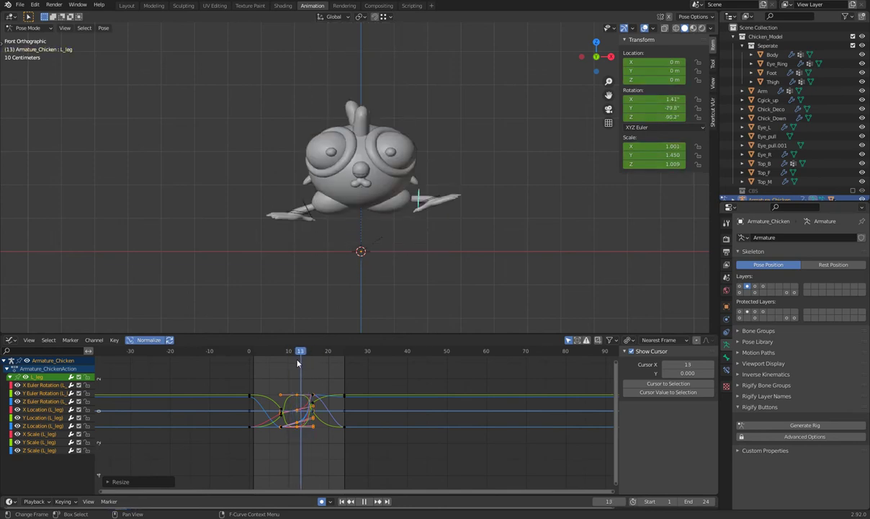
key("space")
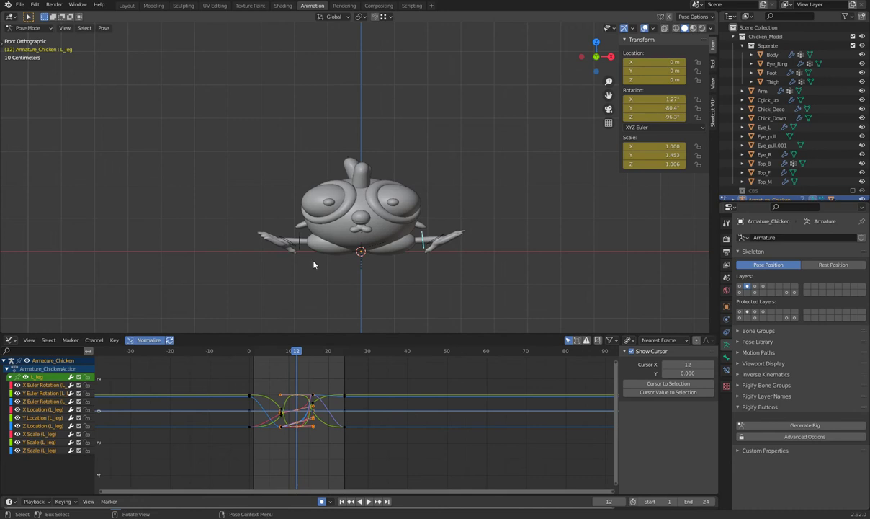
Add the right leg bone and scale the keyframes around frame 12, reviewing frames 8–13
left_click(301, 251, "shift")
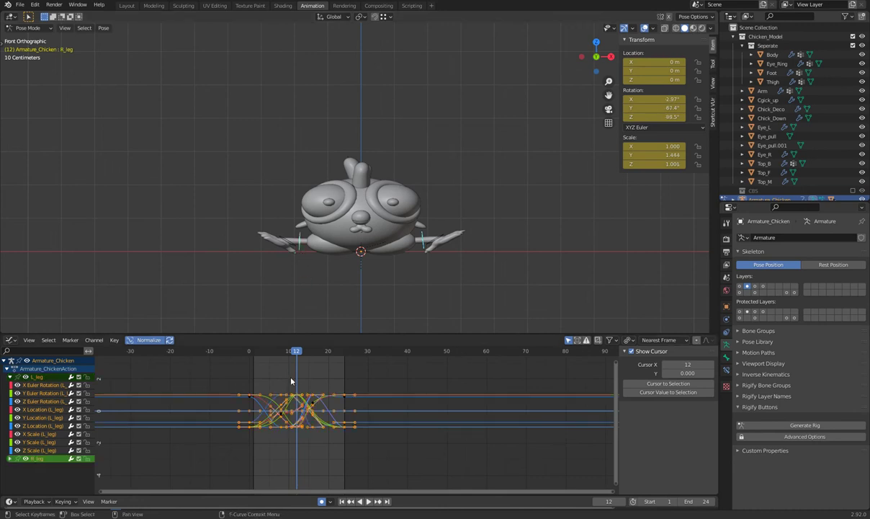
left_click_drag(286, 382, 304, 432)
key("s")
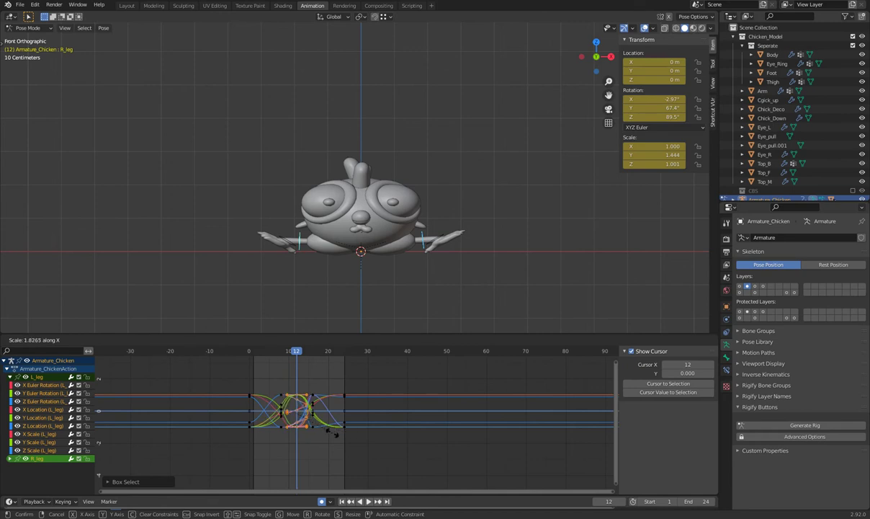
left_click(335, 433)
key("space")
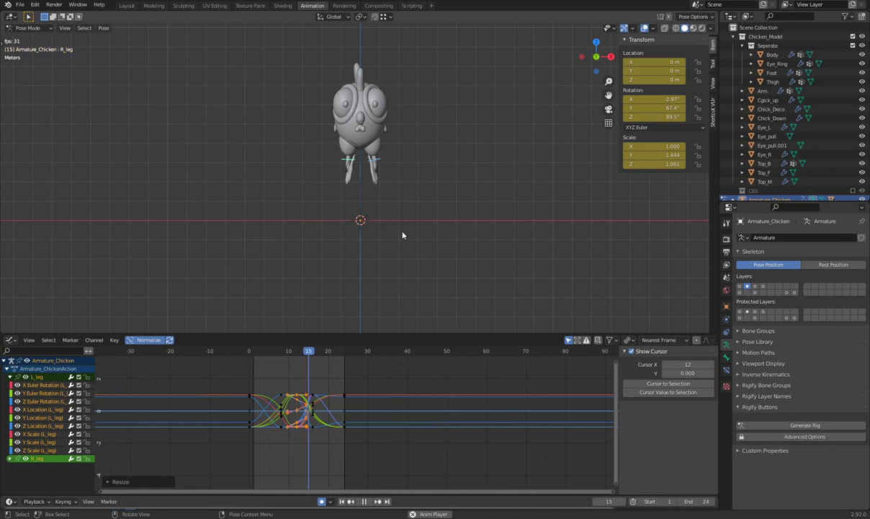
left_click(301, 352)
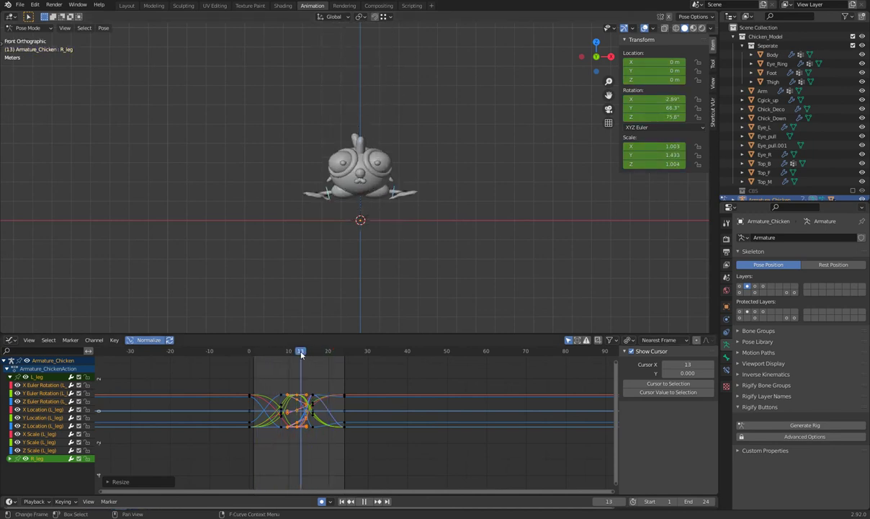
left_click_drag(301, 352, 295, 352)
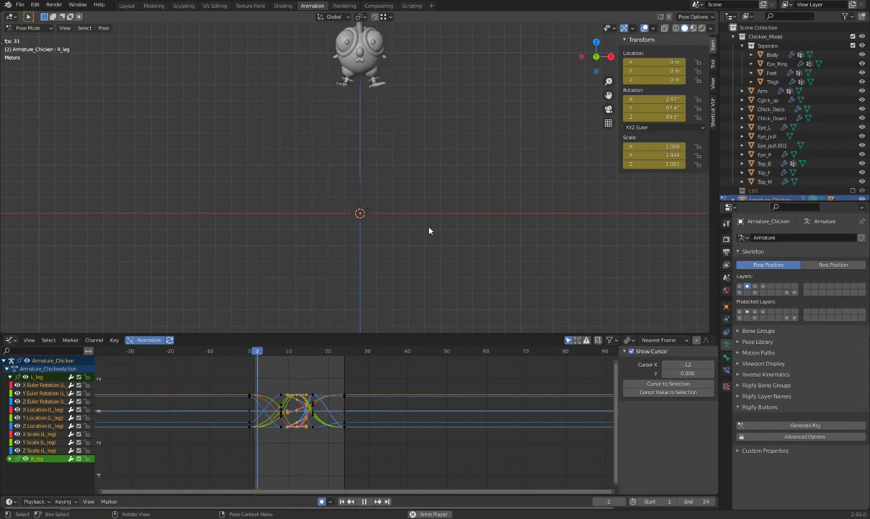
key("space")
left_click_drag(295, 363, 280, 364)
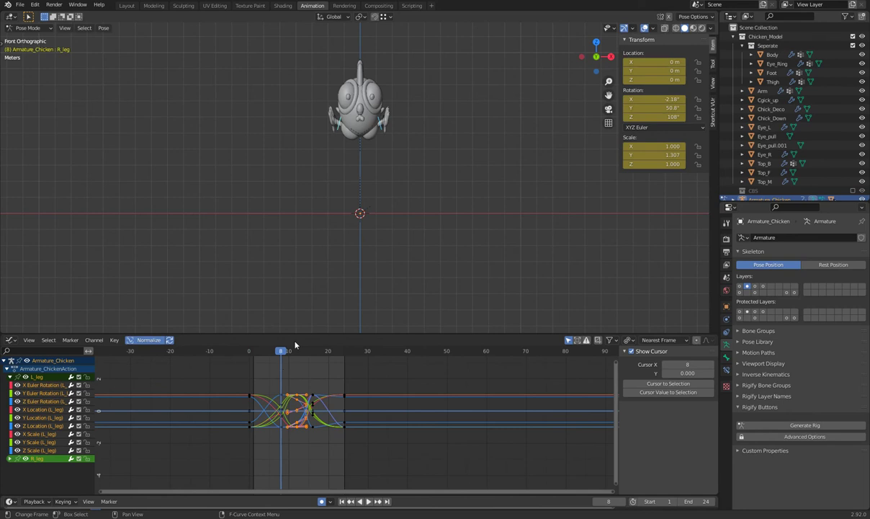
Compress the hop's leg keyframes to 0.875 in time, replay, then hide the leg bone layer
left_click_drag(285, 391, 278, 392)
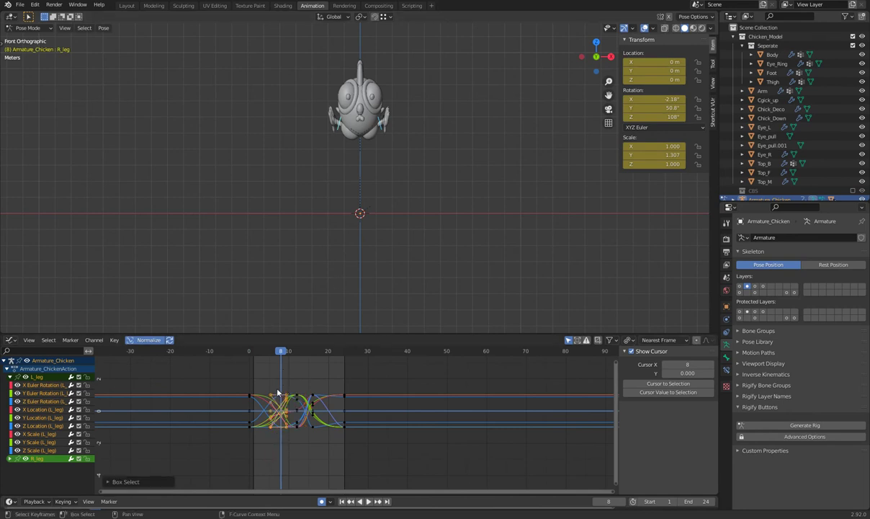
key("s")
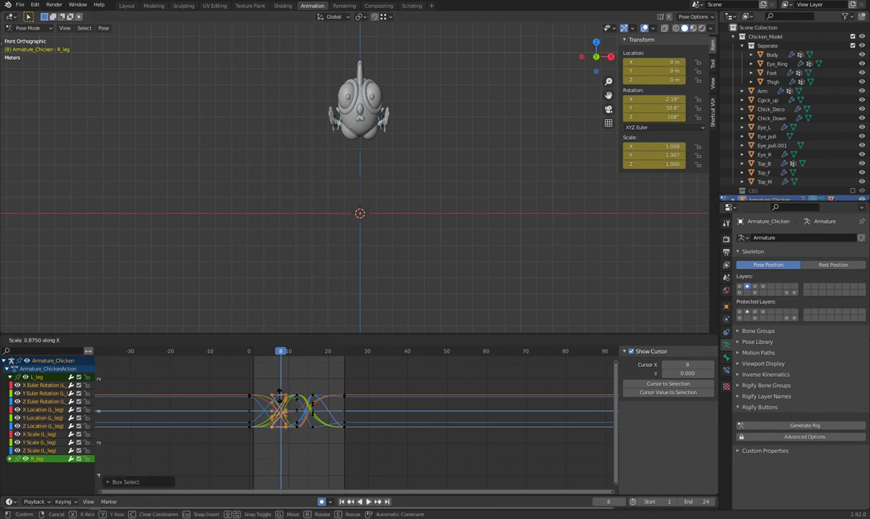
left_click(253, 356)
key("space")
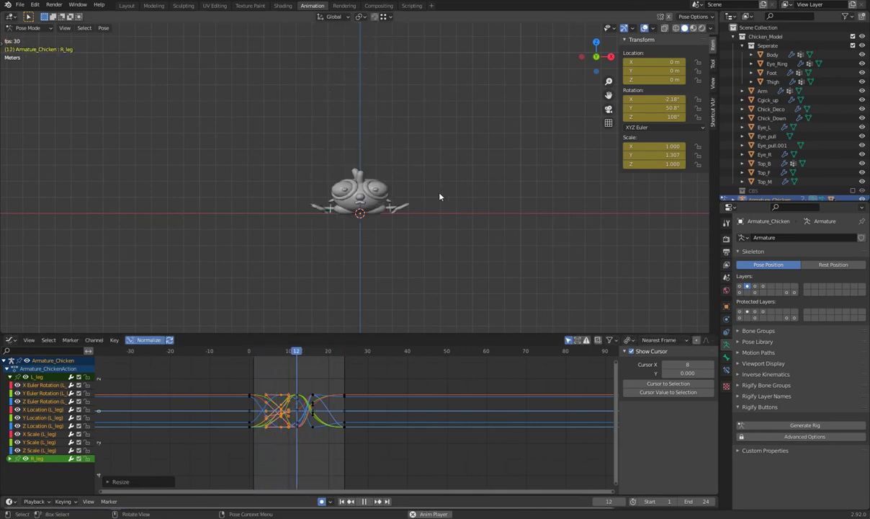
key("space")
scroll(386, 178, "up", 3)
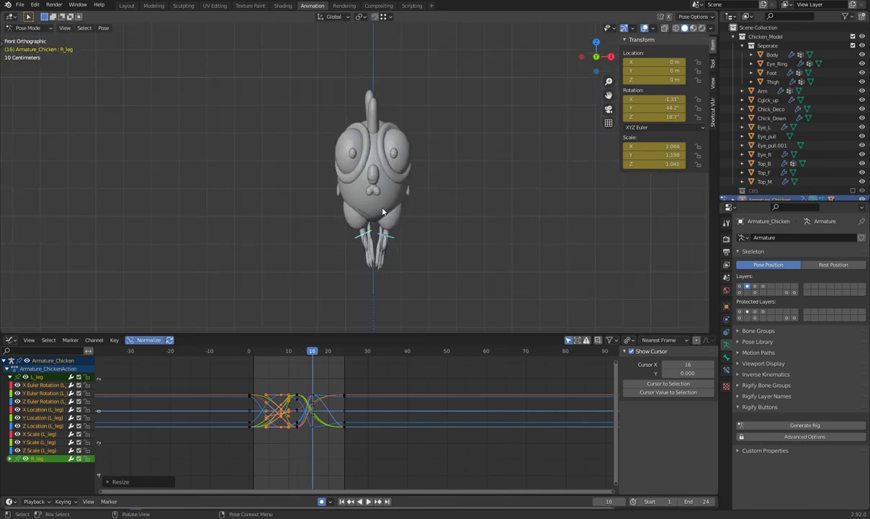
left_click(741, 287)
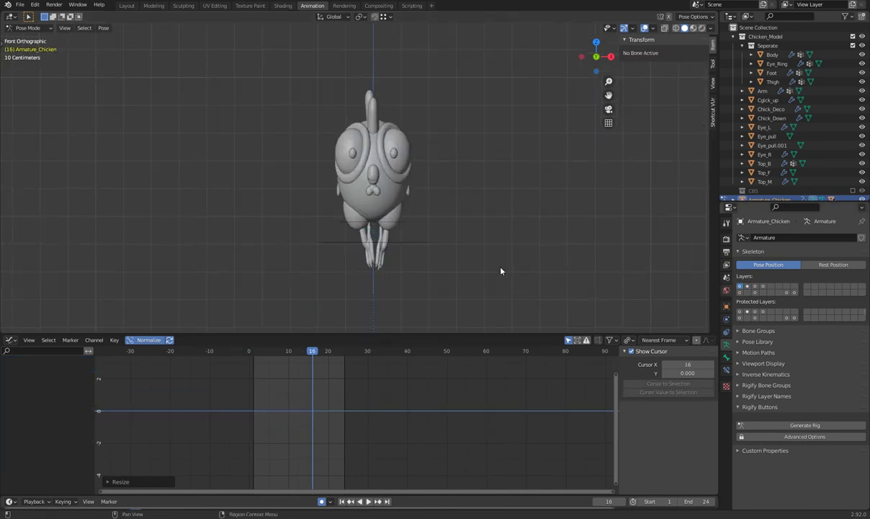
Squash the Body_Scall bone vertically to a 0.555 Y scale at frame 12 with auto-keying
left_click(404, 224)
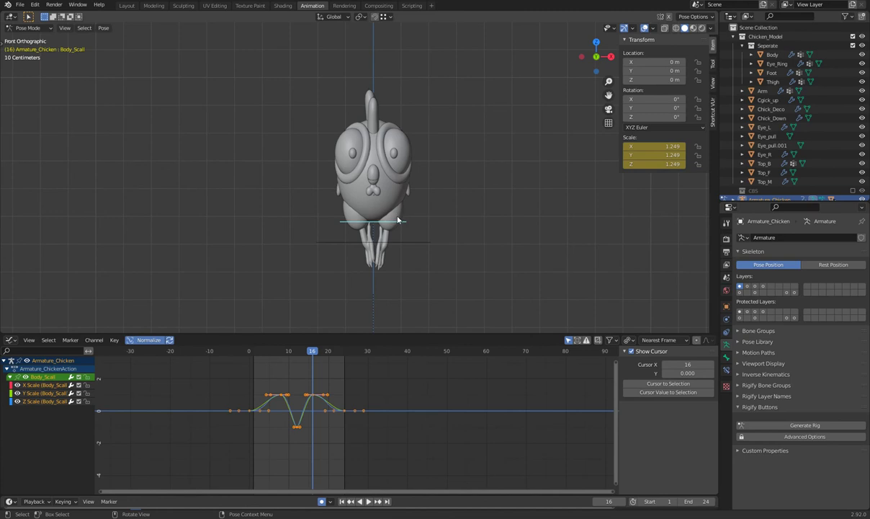
scroll(375, 227, "up", 2)
scroll(359, 244, "up", 1)
scroll(359, 244, "down", 5)
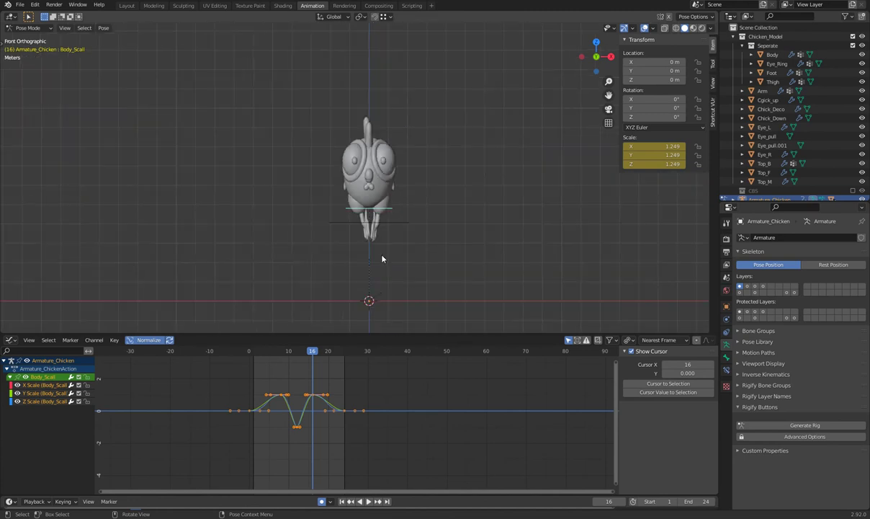
key("space")
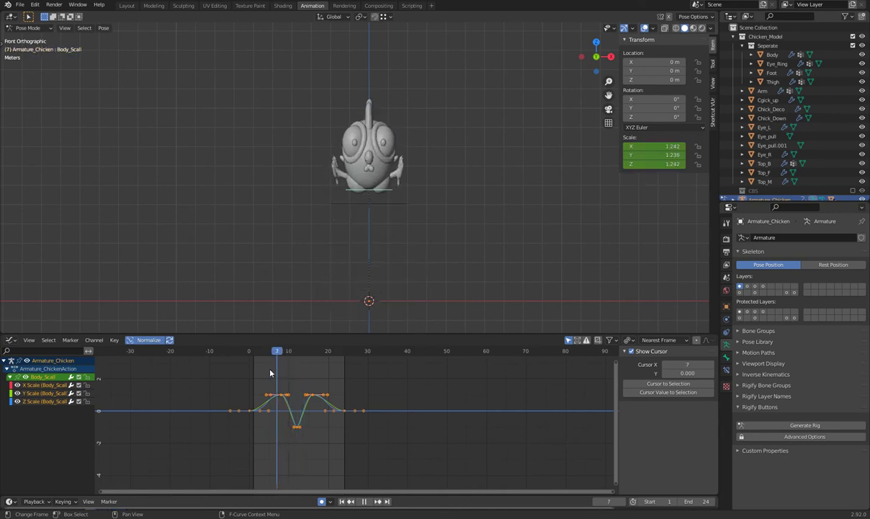
key("space")
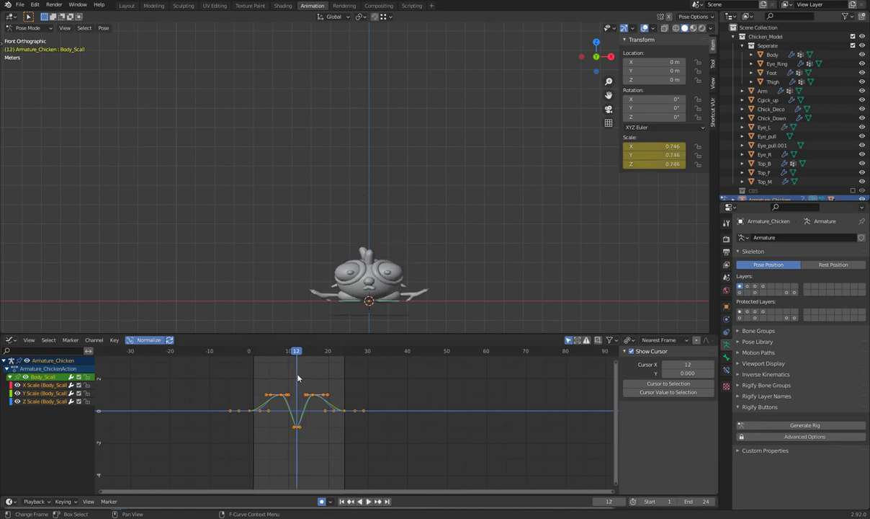
middle_click_drag(429, 252, 396, 250, "shift")
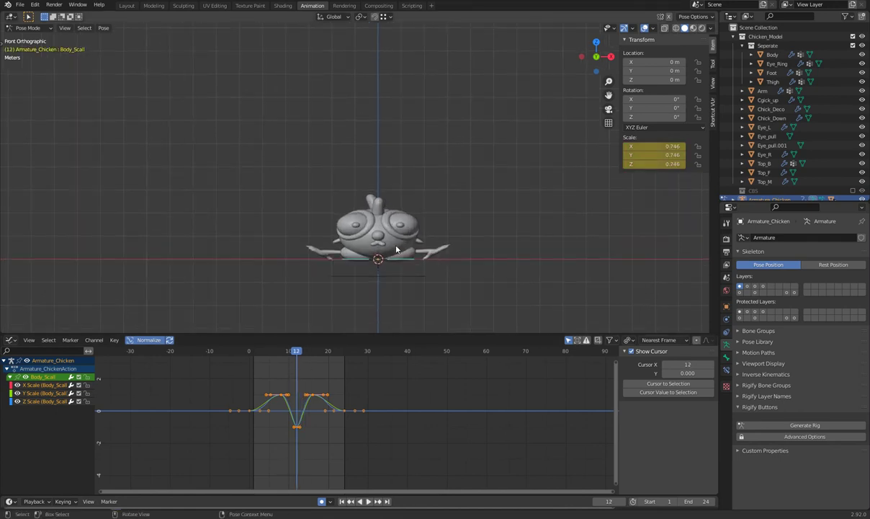
key("s")
key("z")
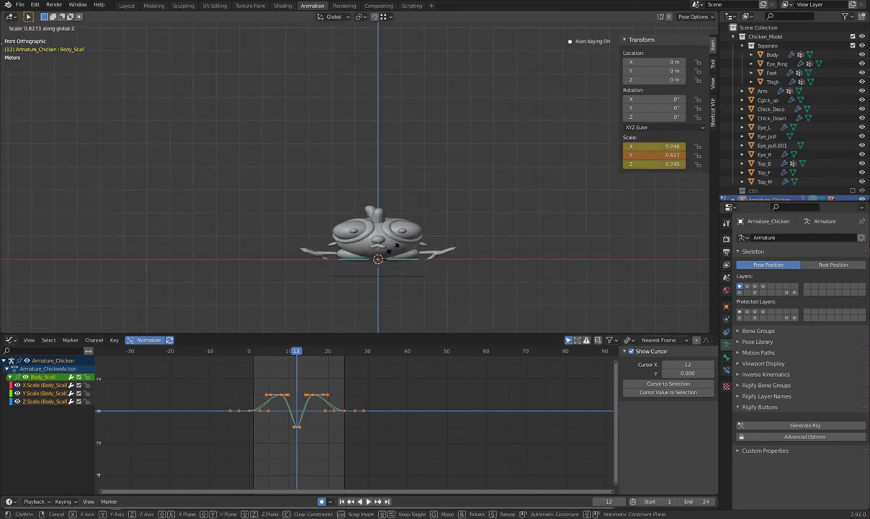
left_click(388, 246)
left_click_drag(294, 352, 281, 352)
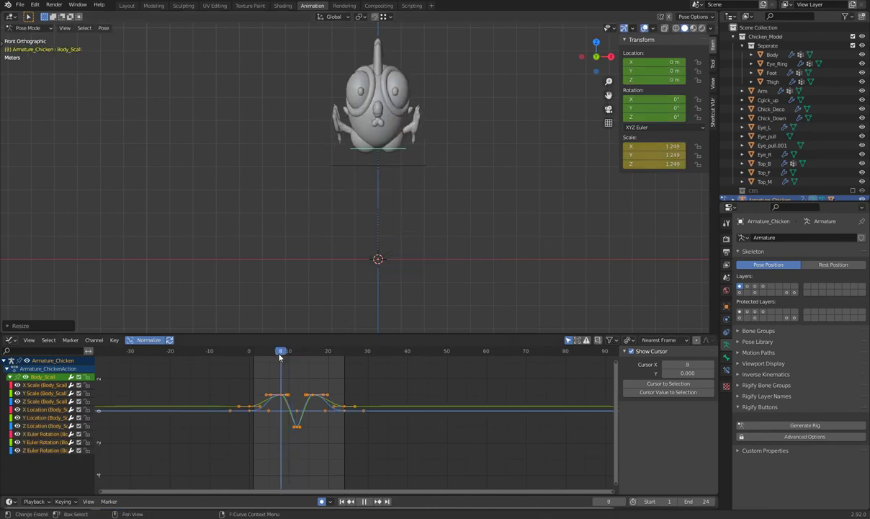
Stretch the Body_Scall bone vertically to a 1.288 Y scale at frame 8 and play back
key("shift+z")
key("shift+z")
key("s")
key("z")
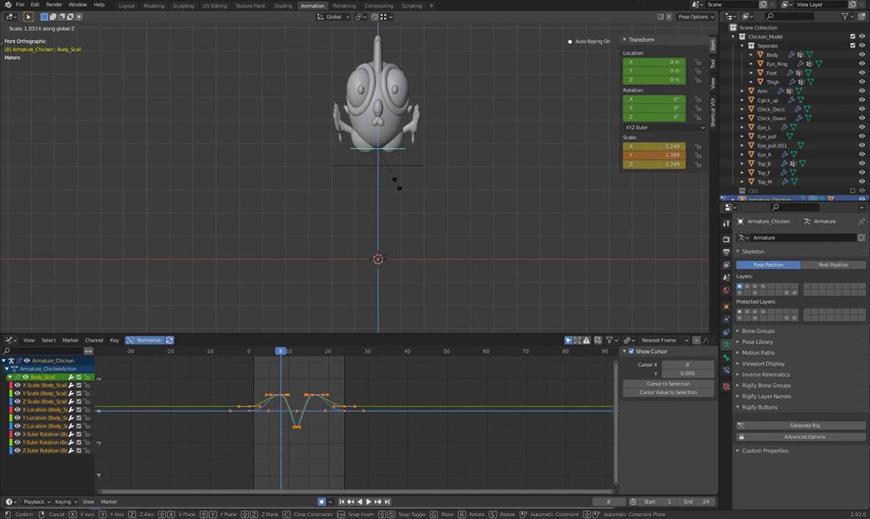
left_click(396, 183)
key("space")
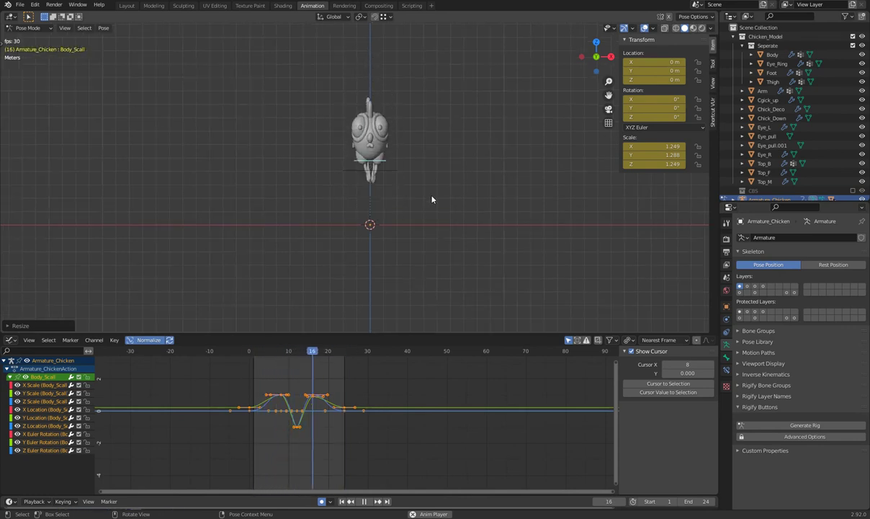
key("space")
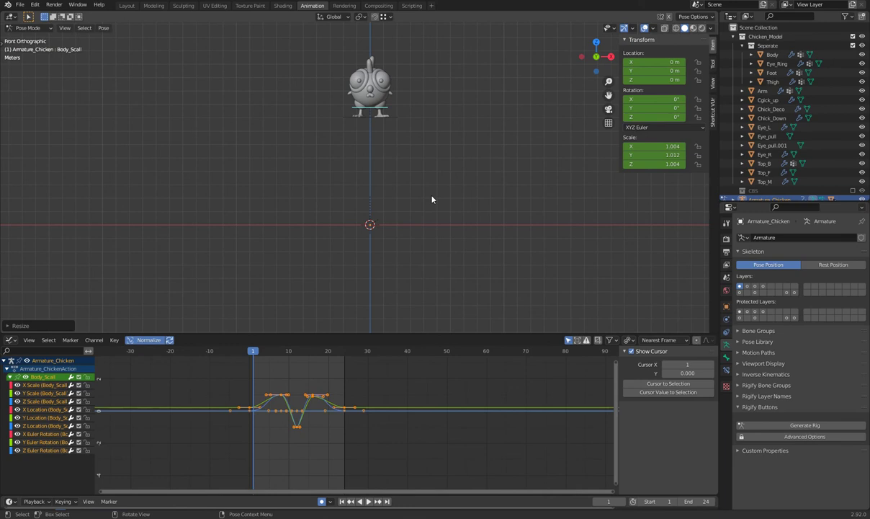
Replay the hop through frame 12 and hide the body bone layer
middle_click_drag(414, 190, 423, 265, "shift")
key("space")
mouse_move(266, 355)
left_mouse_down()
mouse_move(308, 363)
mouse_move(295, 356)
left_mouse_up()
key("space")
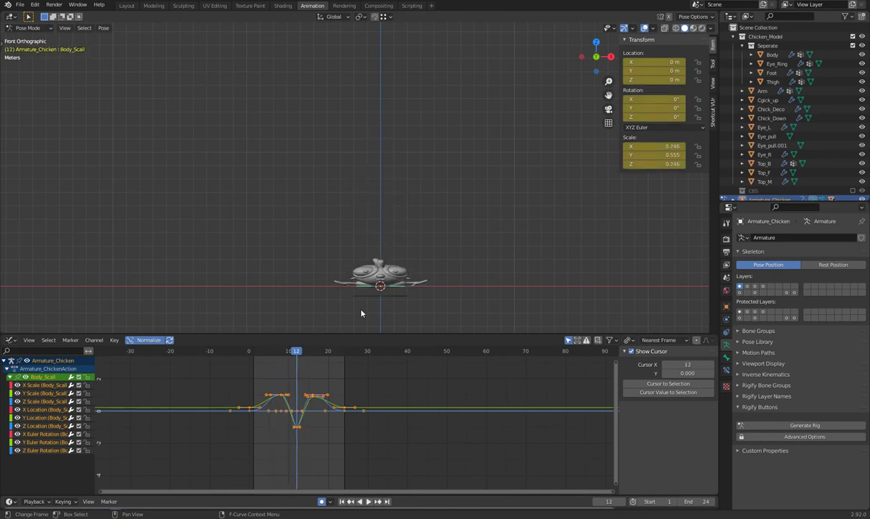
scroll(427, 287, "up", 2)
middle_click_drag(426, 287, 439, 134, "shift")
scroll(440, 170, "up", 3)
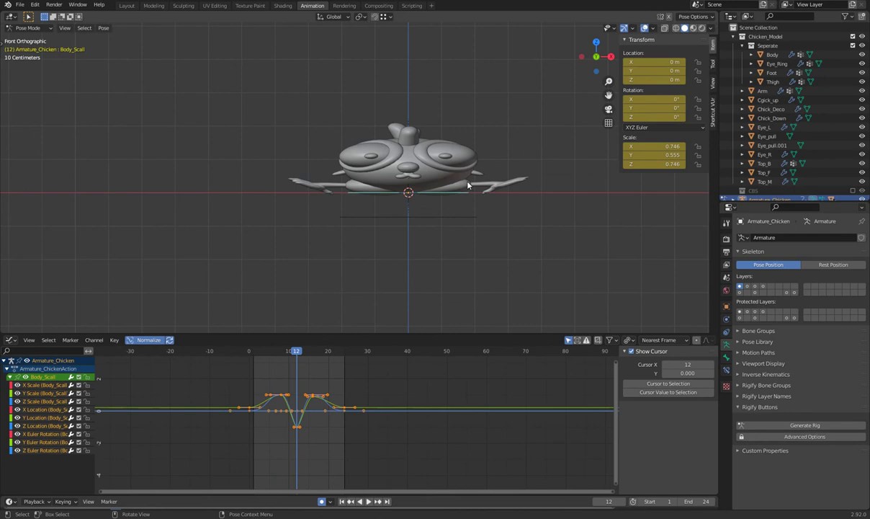
left_click(755, 286)
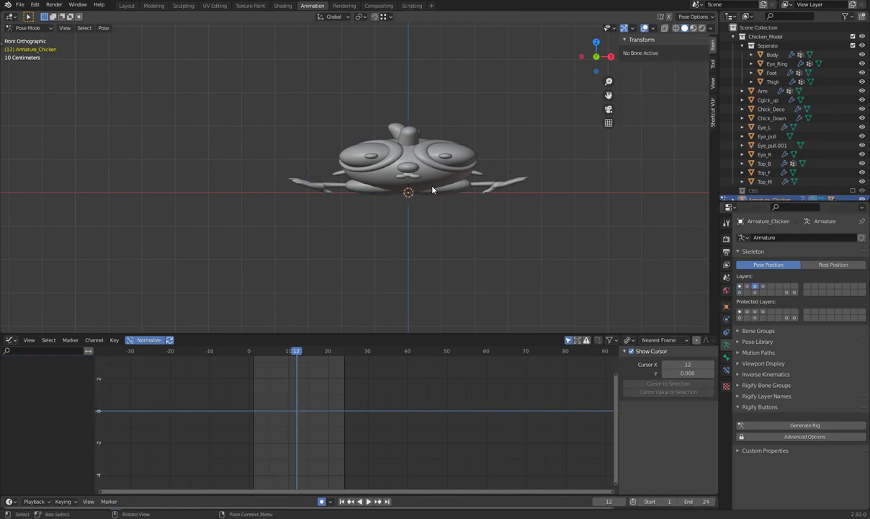
left_click(506, 180)
Scale the L_Arm and R_Arm peak keyframes around frame 12 to about 0.91, then replay
left_click(313, 180, "shift")
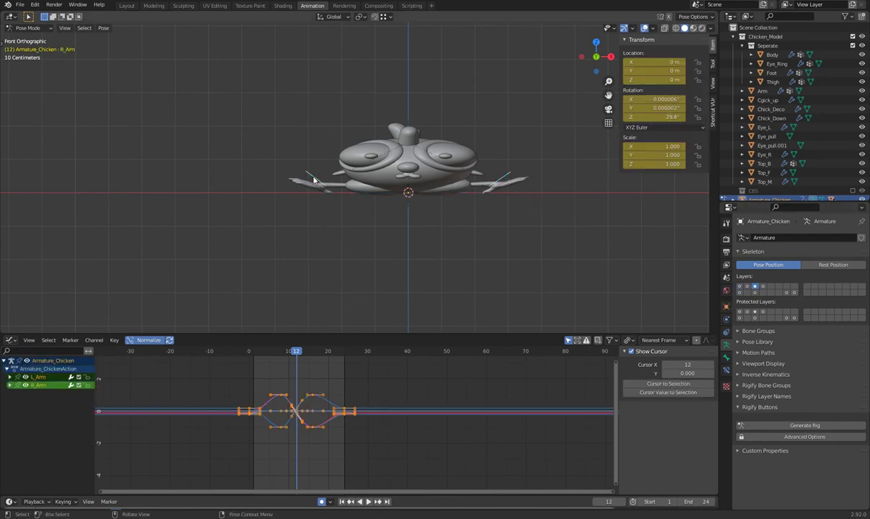
left_click(252, 351)
key("space")
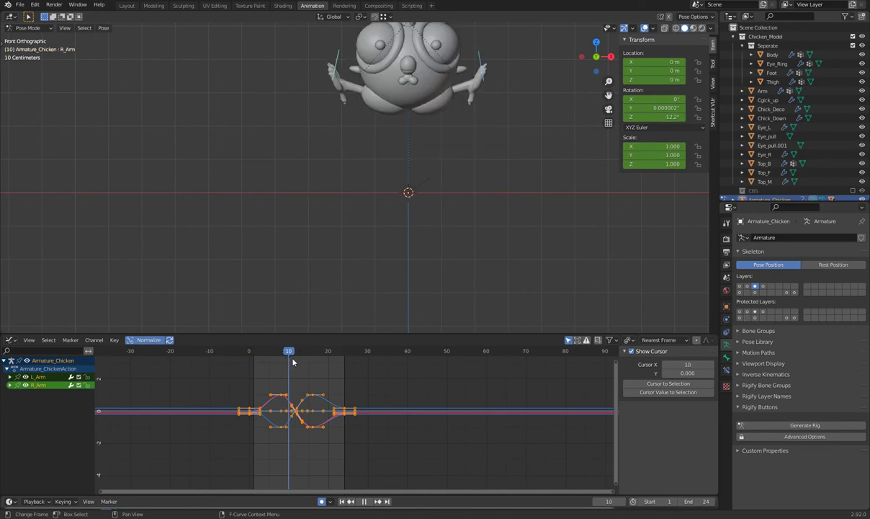
key("space")
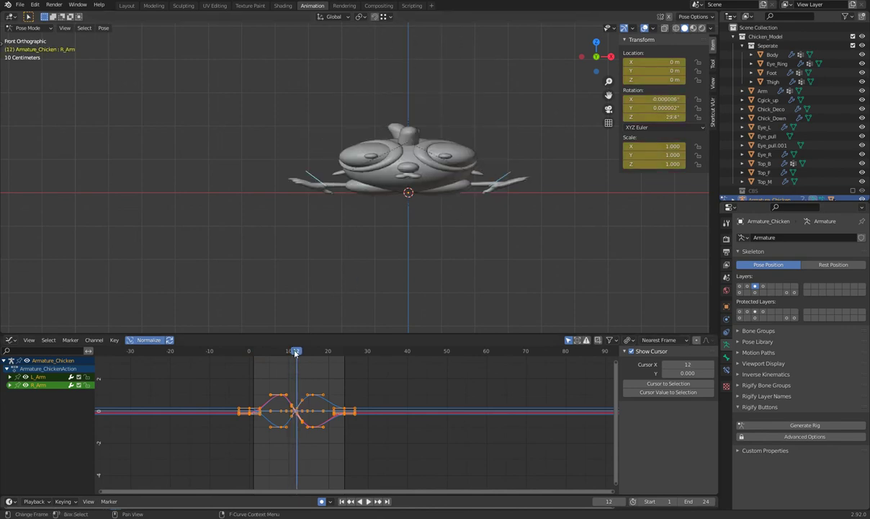
left_click_drag(294, 354, 296, 352)
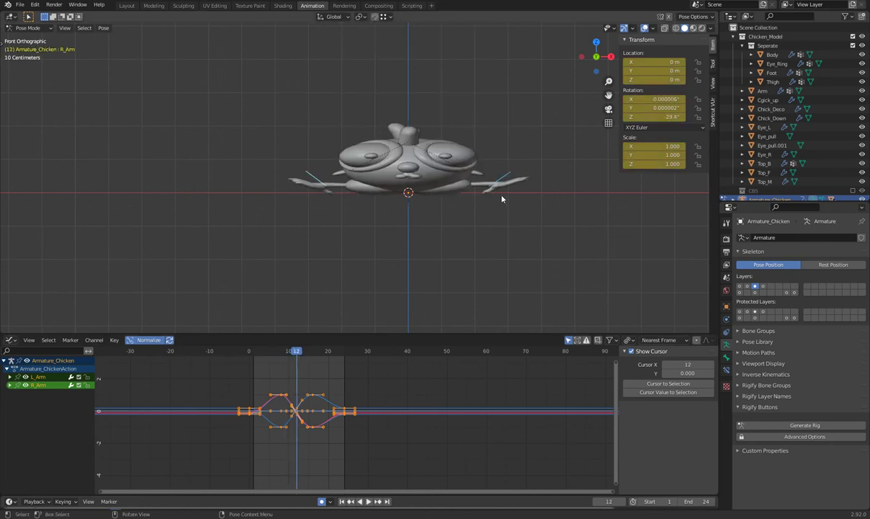
left_click_drag(329, 386, 264, 402)
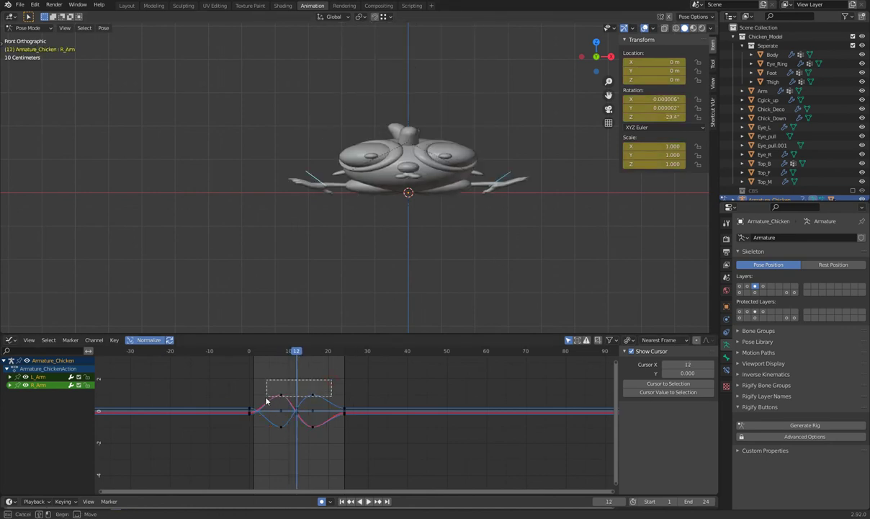
key("s")
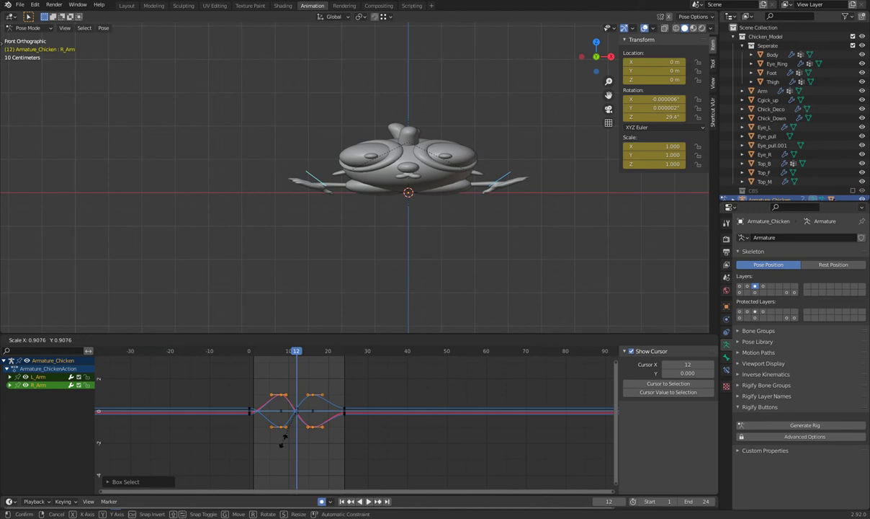
left_click(244, 445)
key("space")
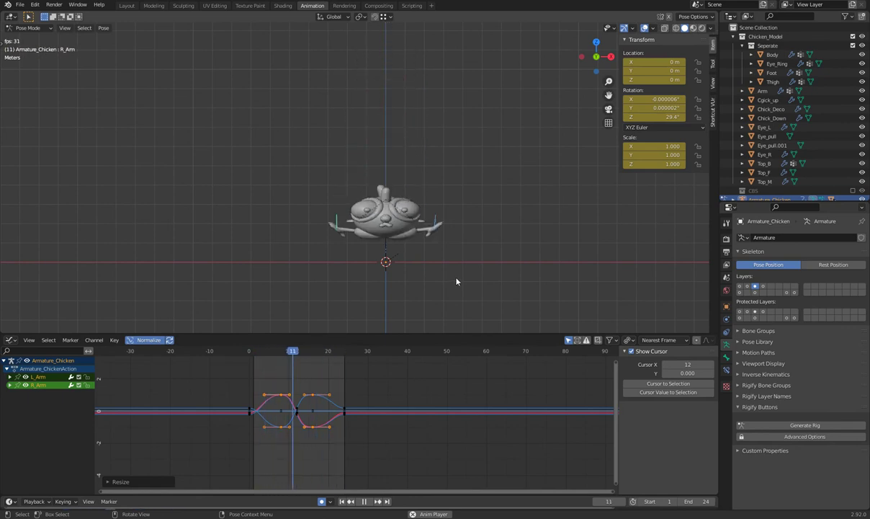
key("space")
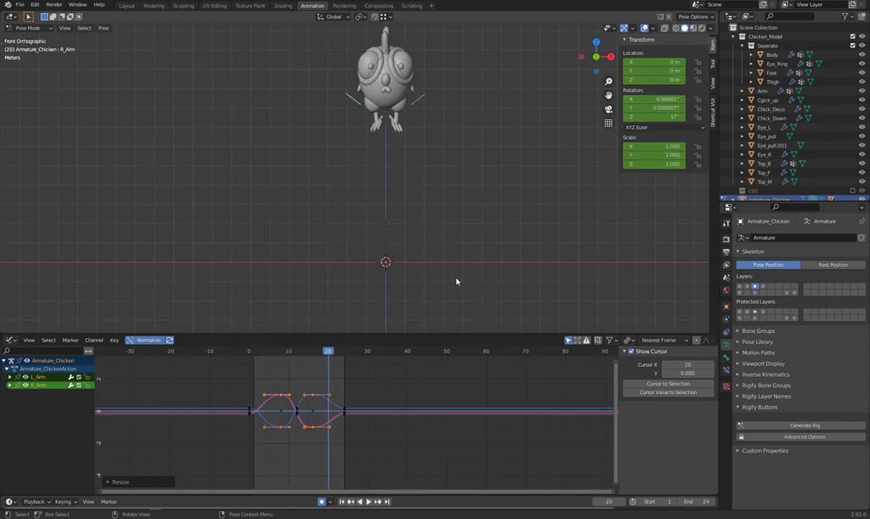